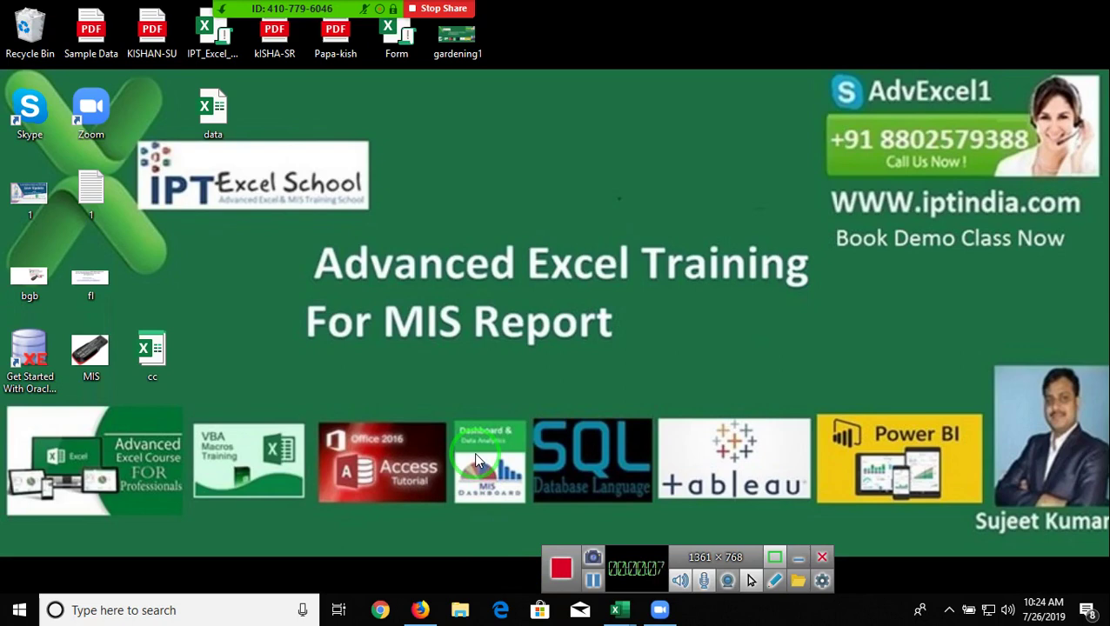
Step: Unmute the microphone from the Zoom meeting controls
click(193, 17)
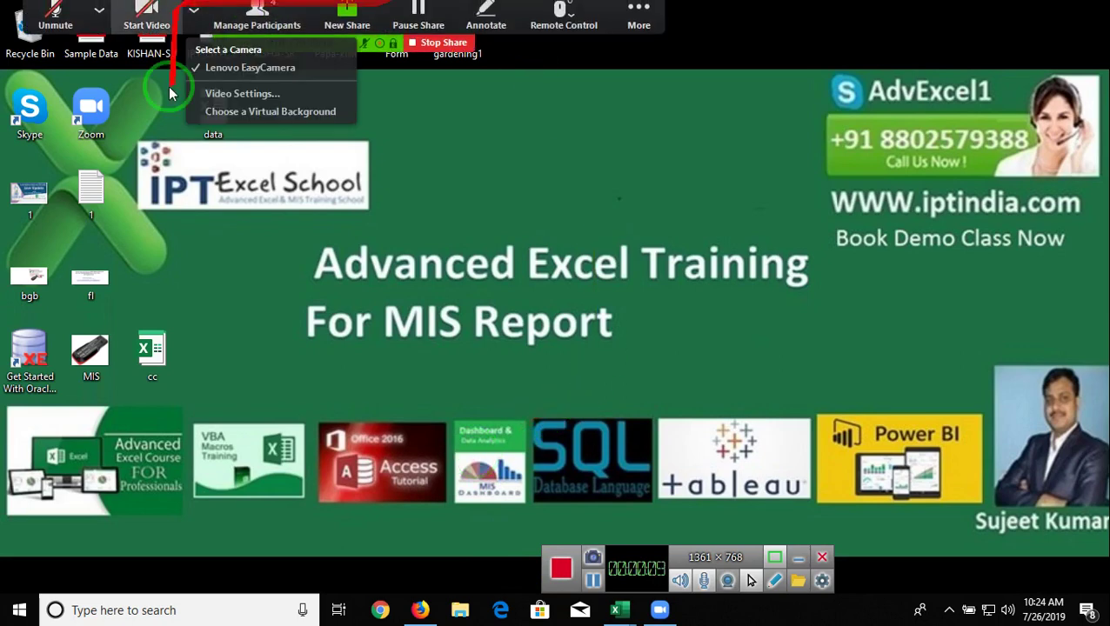
click(638, 20)
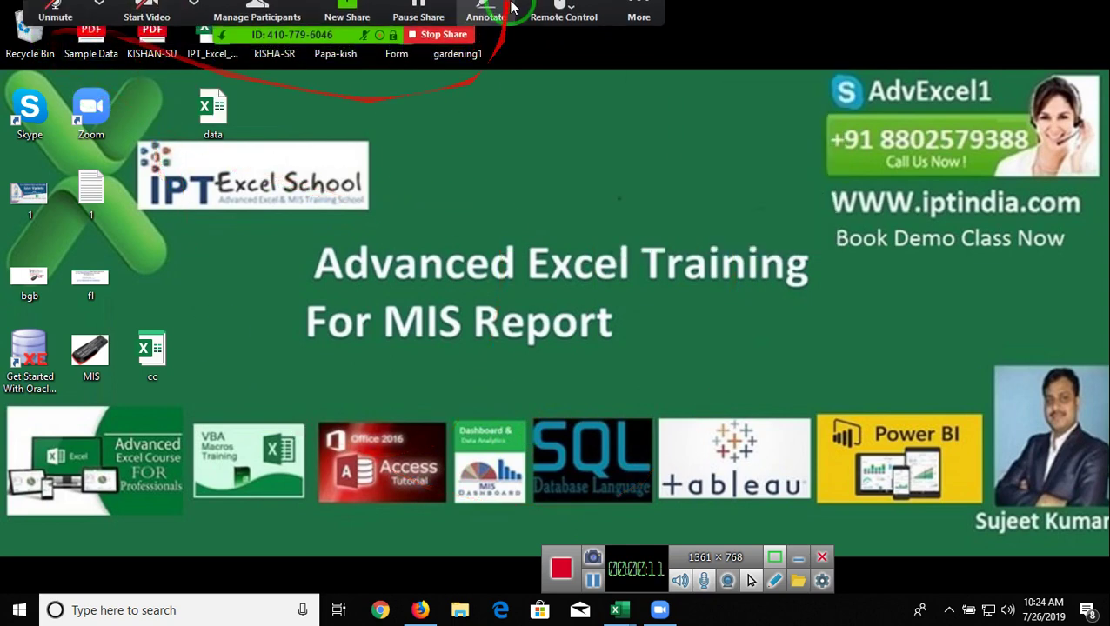
click(99, 18)
click(193, 18)
click(99, 18)
click(99, 18)
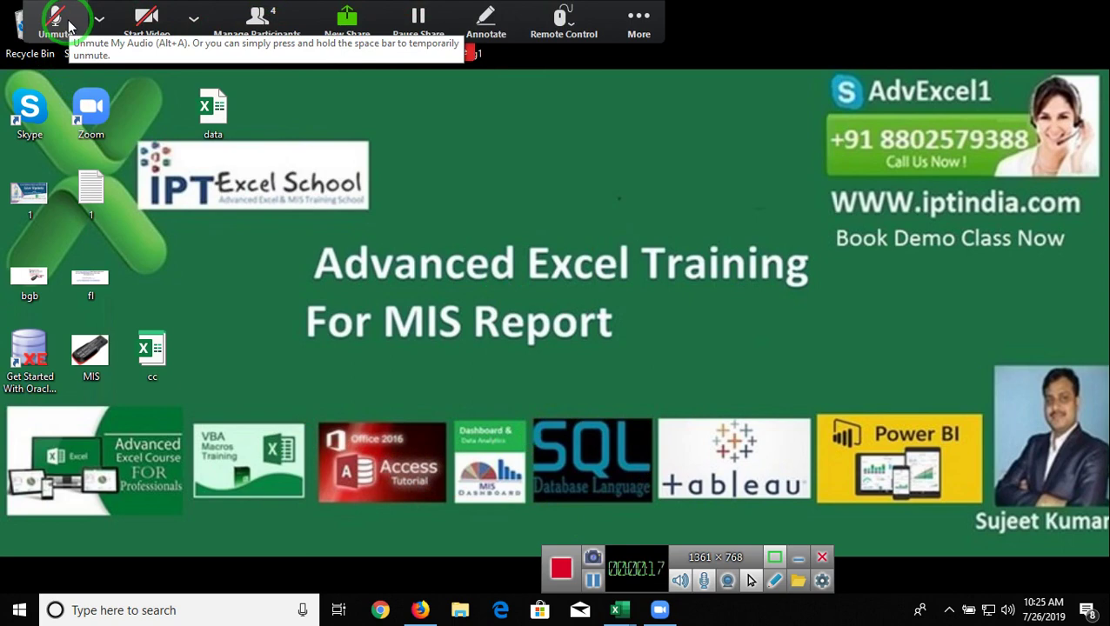
click(56, 19)
Step: Bring the Data workbook in Excel to the front on Sheet6 and select cell F1
click(619, 609)
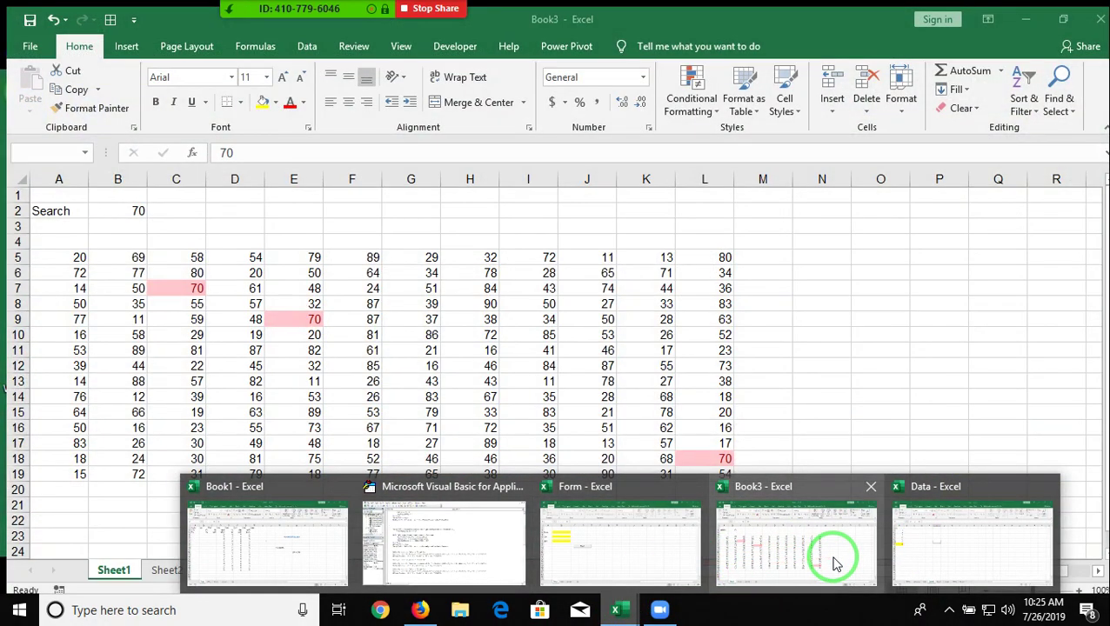
drag(735, 541, 903, 546)
click(903, 546)
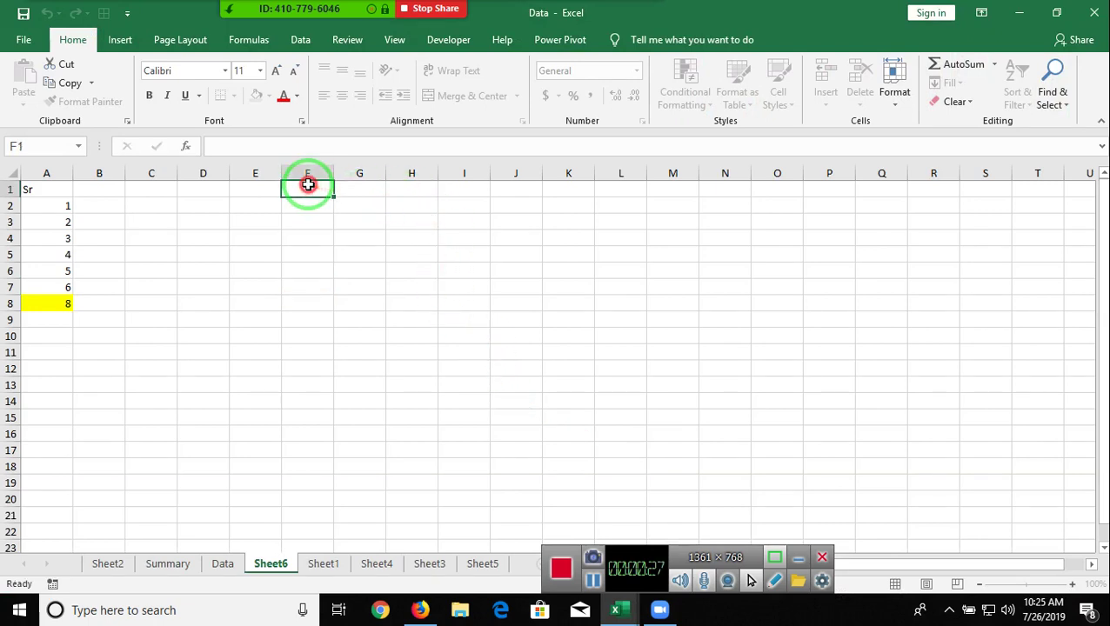
click(308, 184)
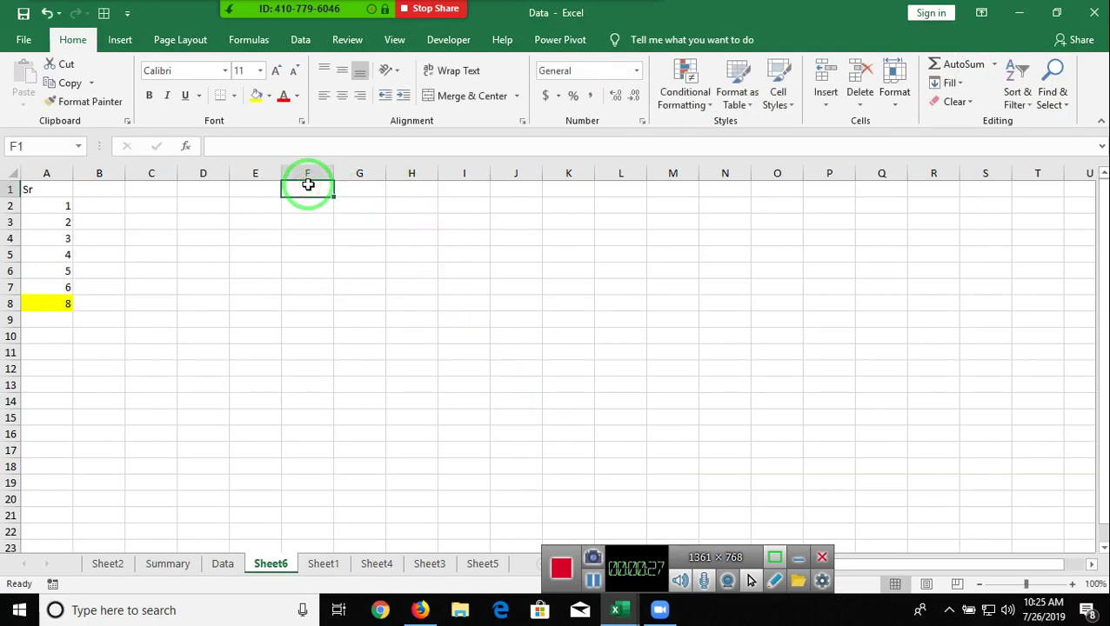
Step: Enter the heading Date in F1 and the first date 7/1 in F2
text(Date)
key(Return)
text(8)
key(BackSpace)
text(7/1)
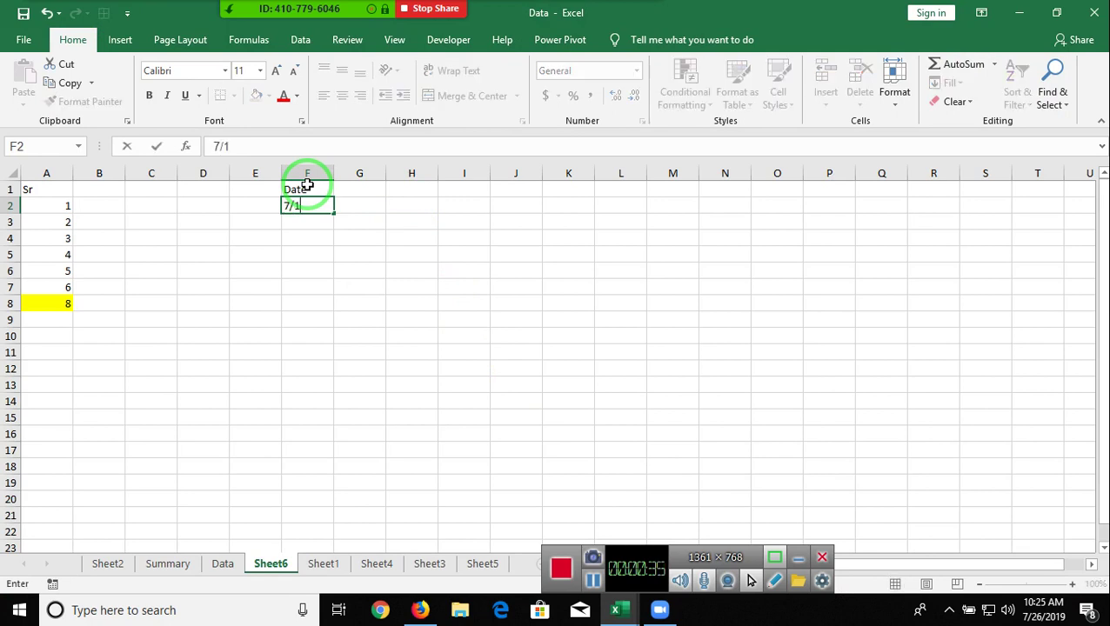
key(Return)
Step: Fill the July dates down column F to row 26 and format them as d-mmm-yy
click(318, 206)
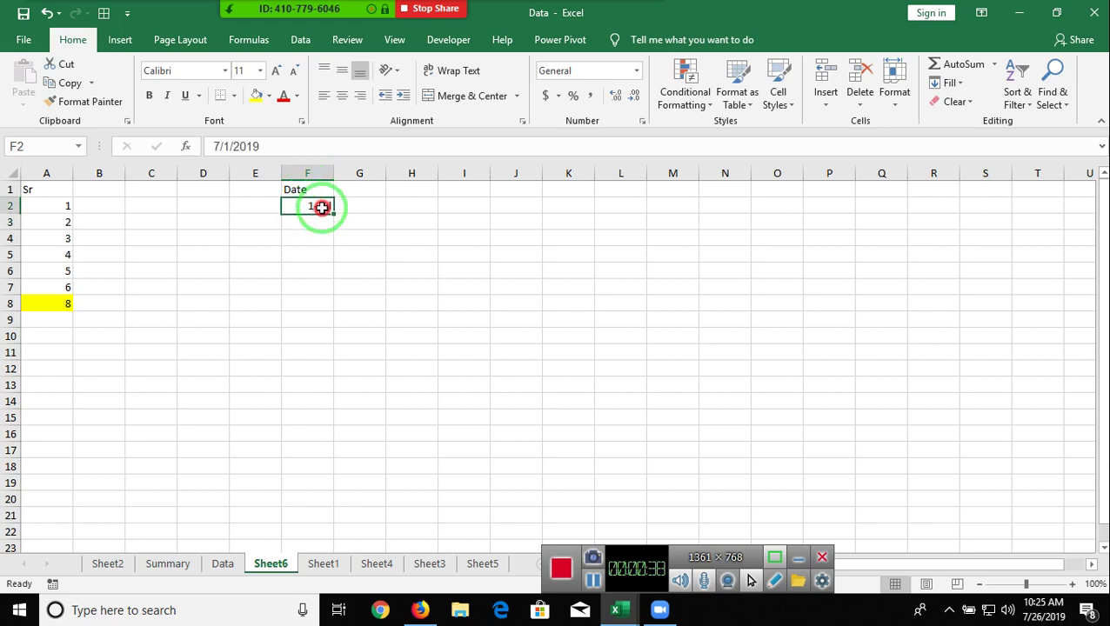
drag(333, 210, 322, 542)
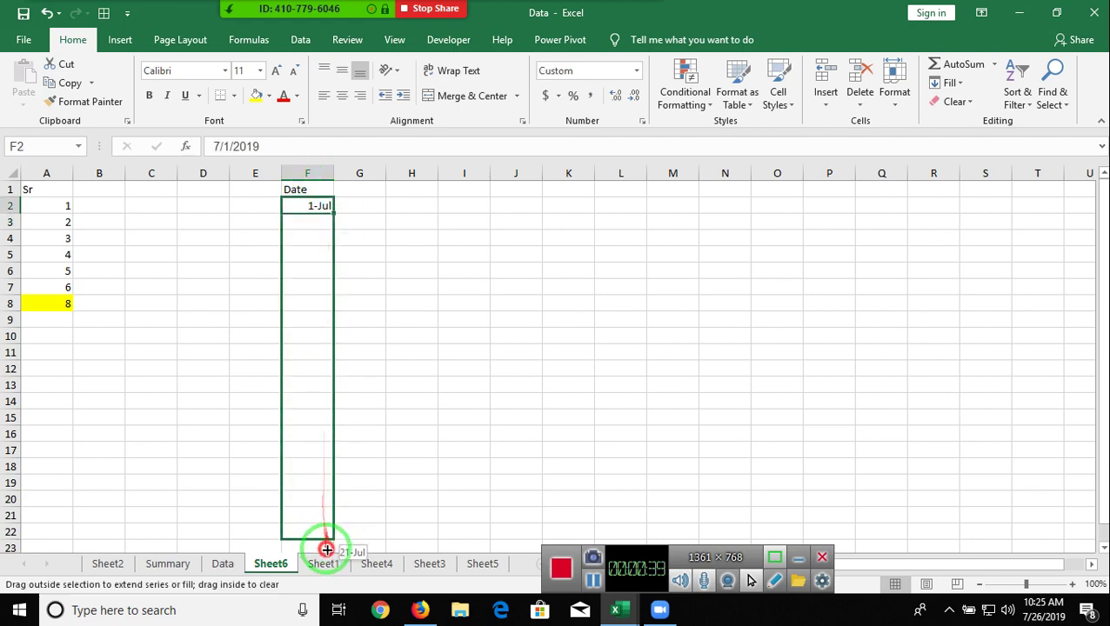
key(ctrl+Up)
key(Down)
key(ctrl+shift+Down)
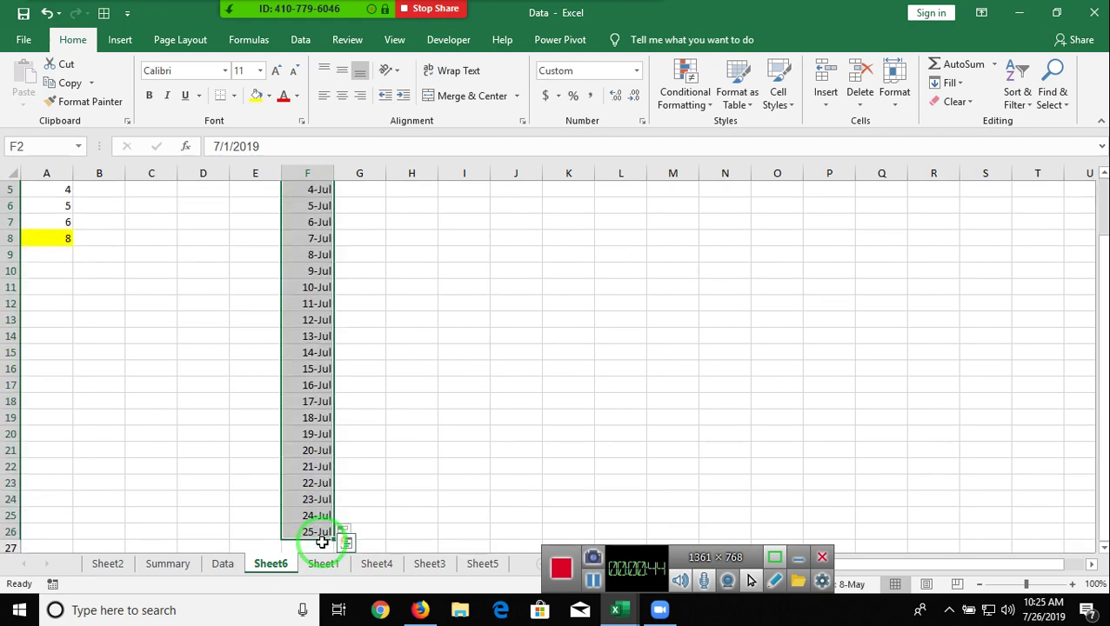
scroll(322, 542, up, 2)
key(ctrl+shift+3)
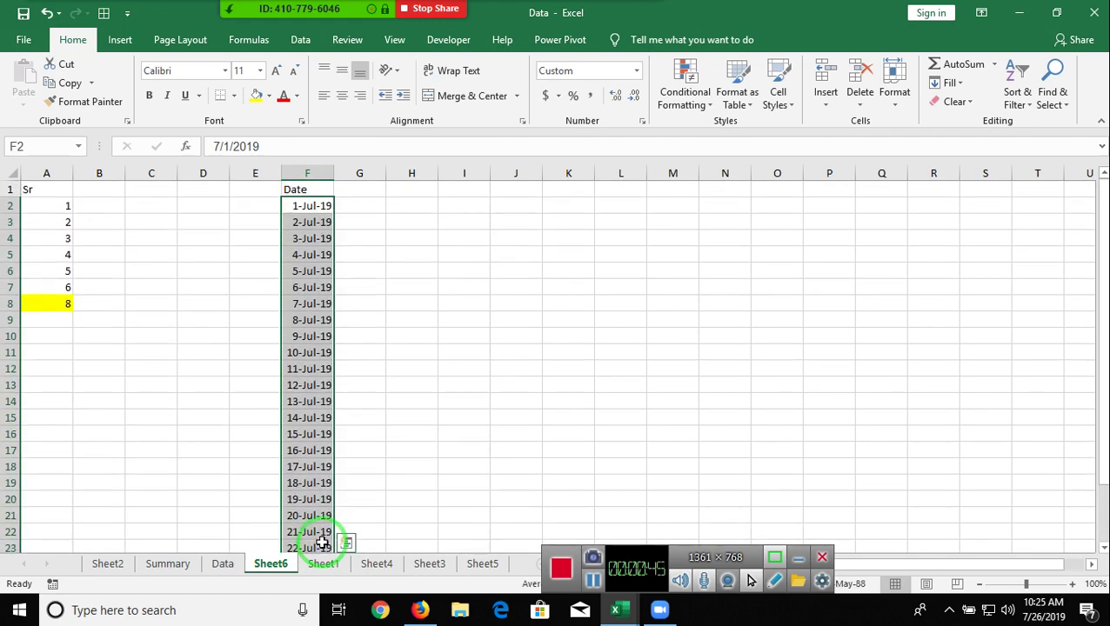
key(Up)
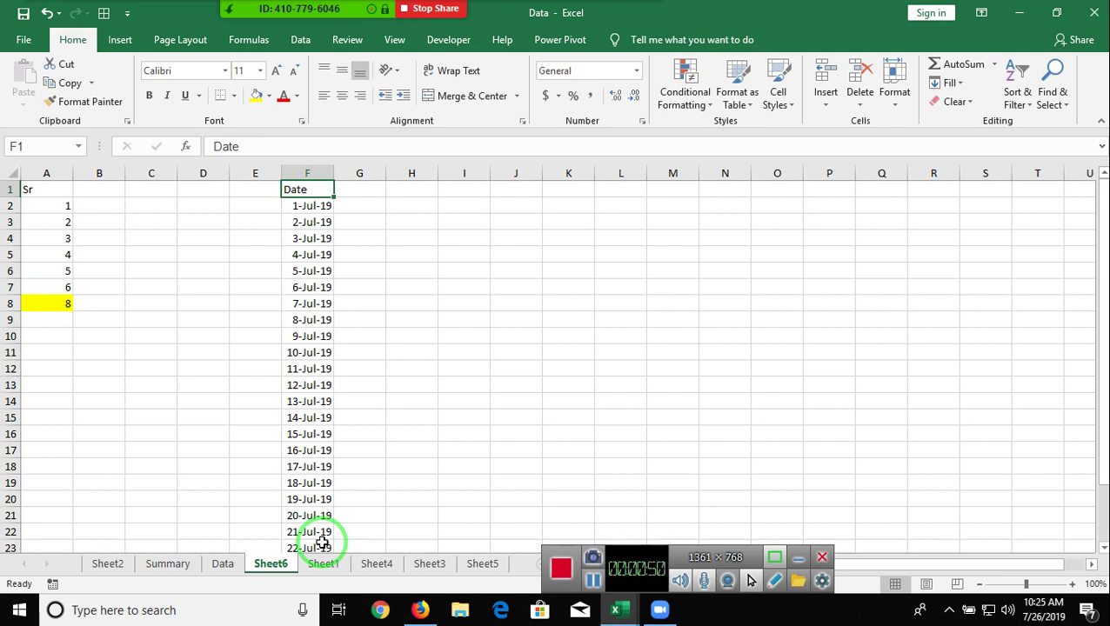
key(Down)
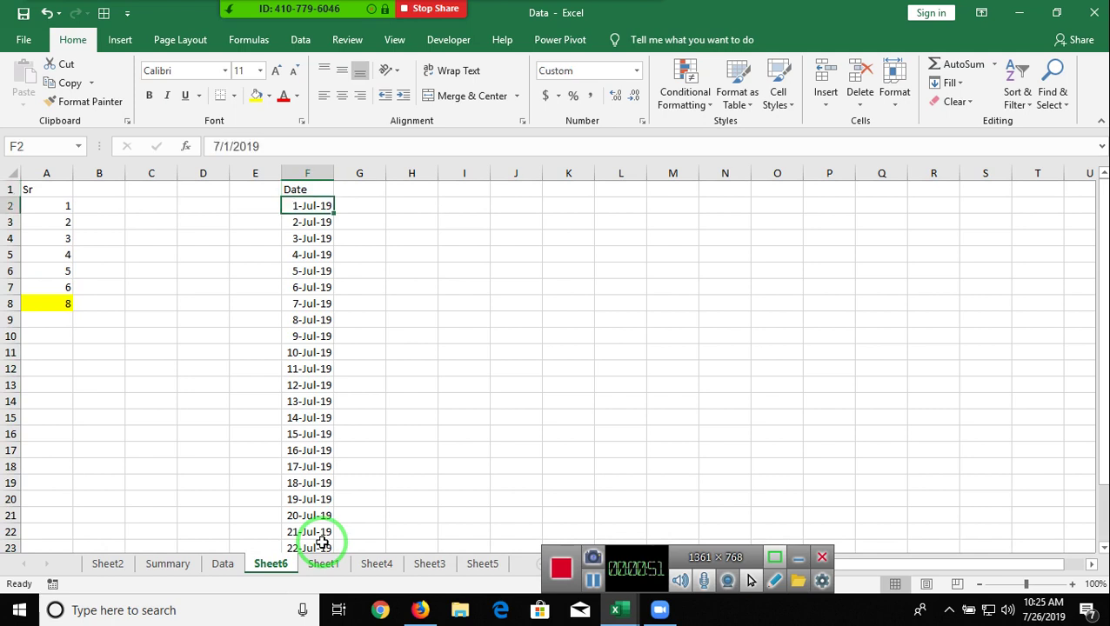
key(Down)
key(Up)
key(Up)
key(Down)
key(Left)
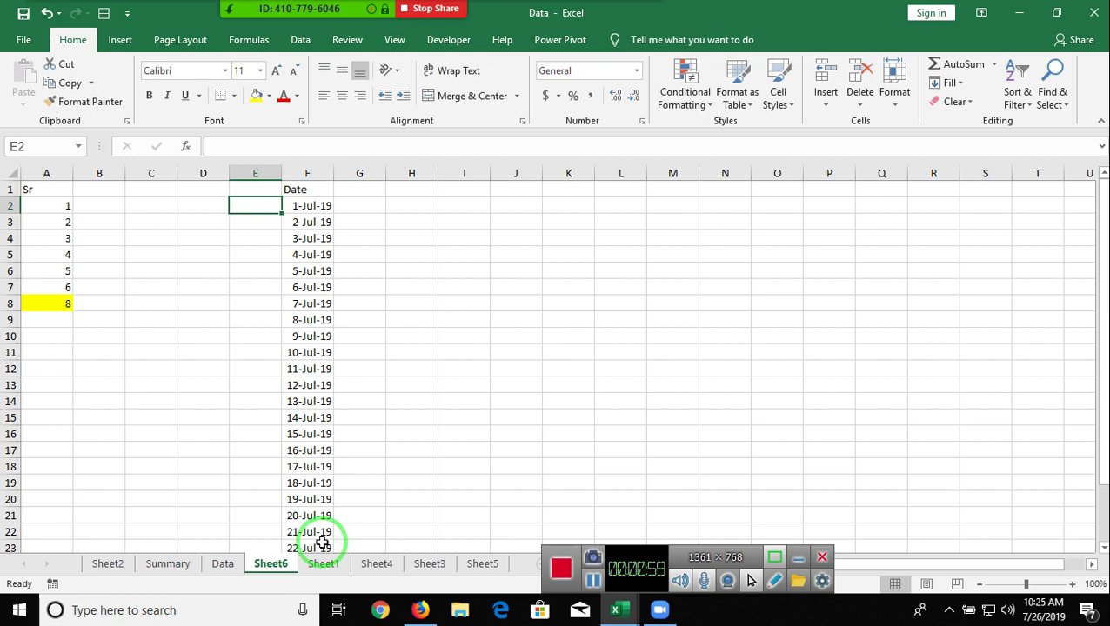
Step: Check in E2 with =TEXT(F2,"ddd") that 1-Jul-19 is Mon, then clear the test
text(=t)
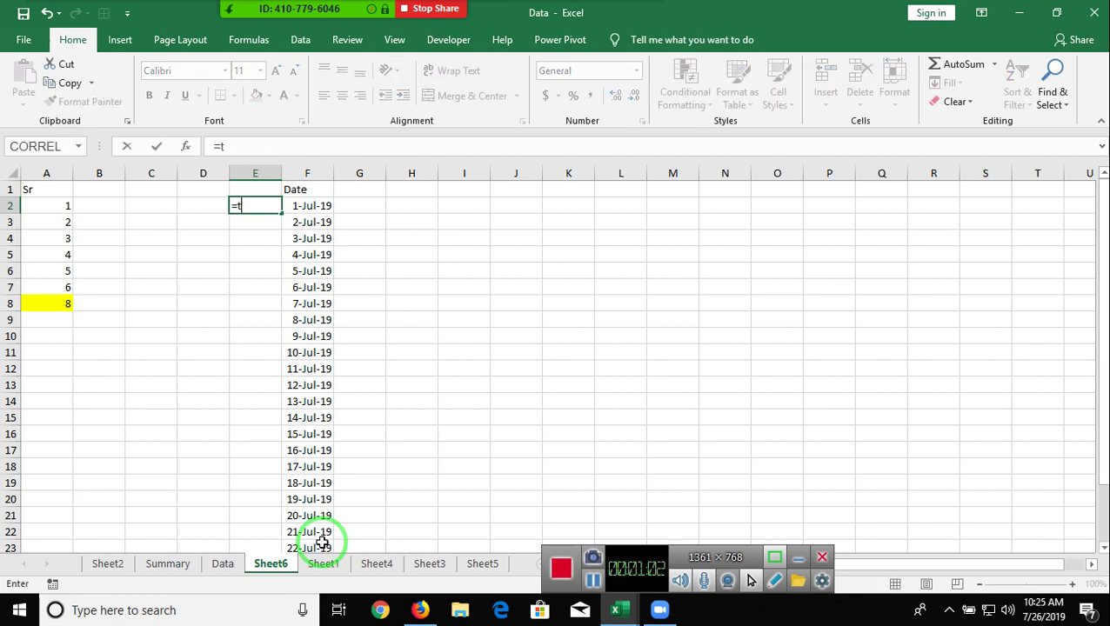
text(ext)
key(Tab)
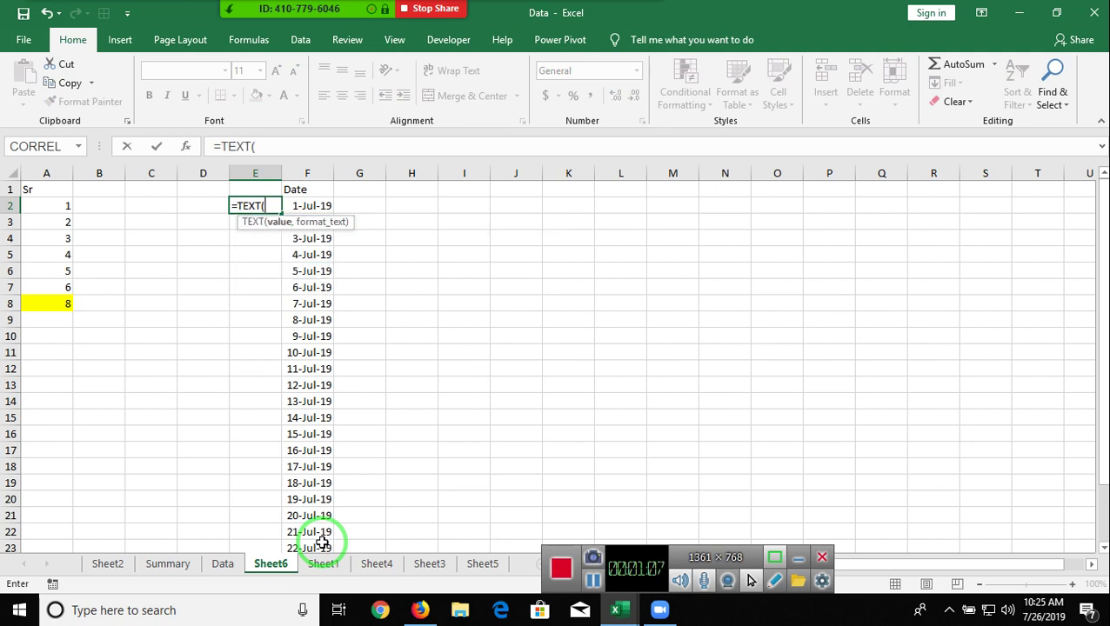
key(Right)
text(,"ddd"))
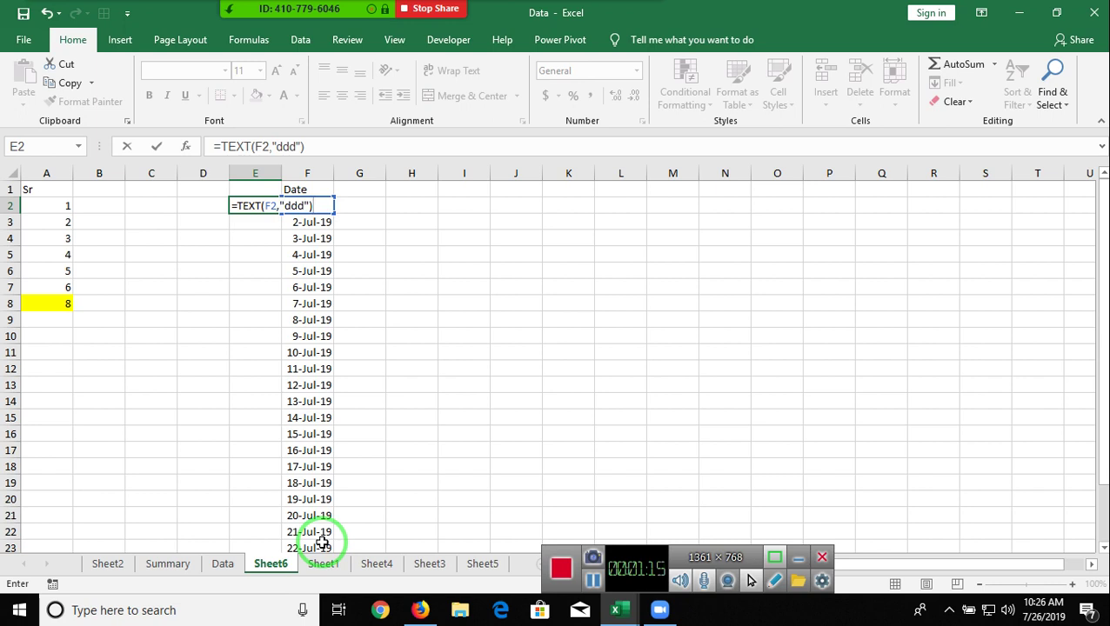
key(Return)
key(Up)
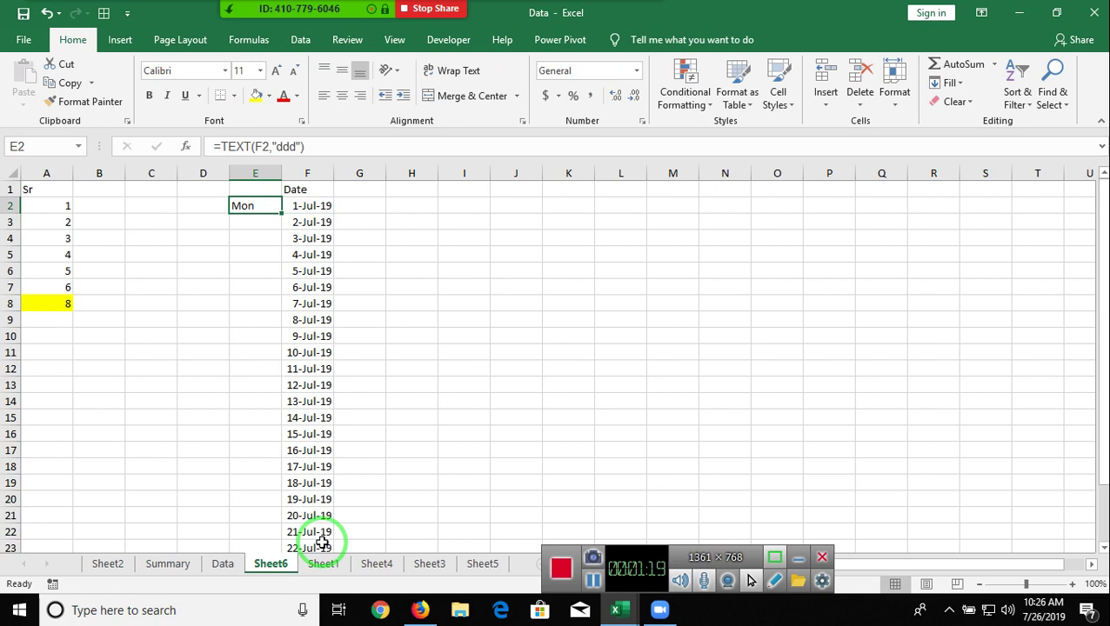
key(Right)
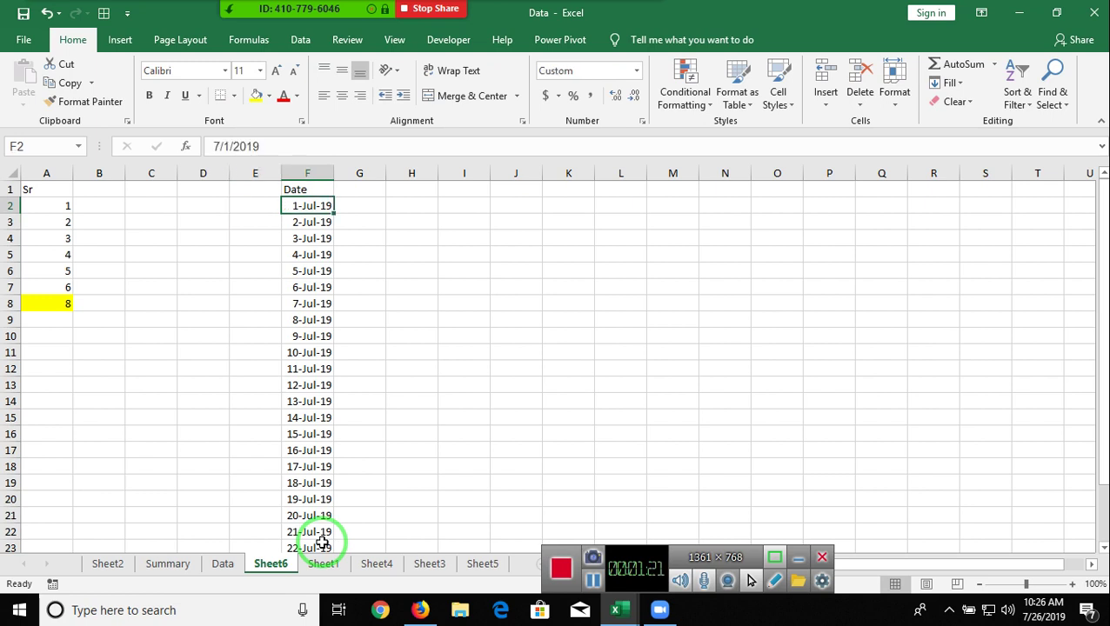
click(680, 97)
mouse_move(714, 278)
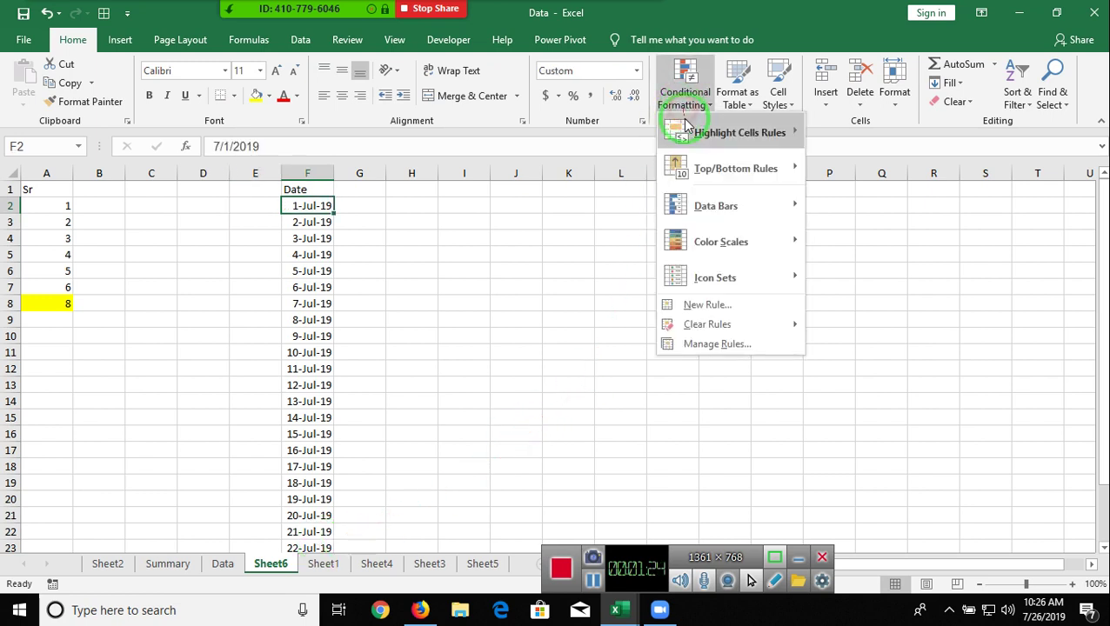
Step: Start a new formula-based rule with =text(f2,"ddd")="Fri"
click(712, 306)
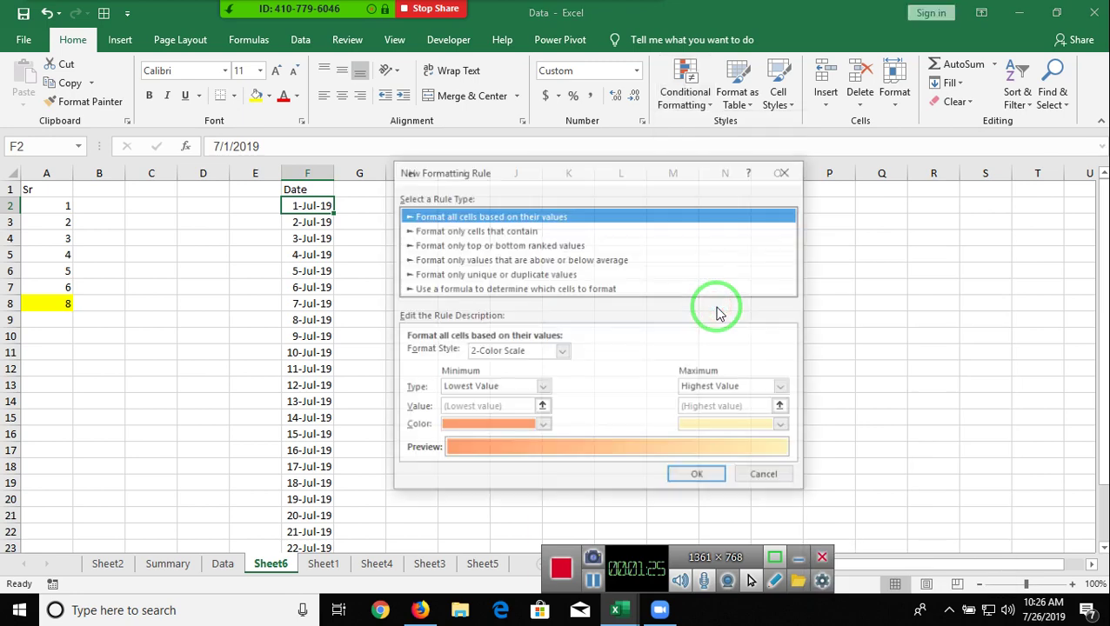
click(513, 289)
click(503, 352)
text(=)
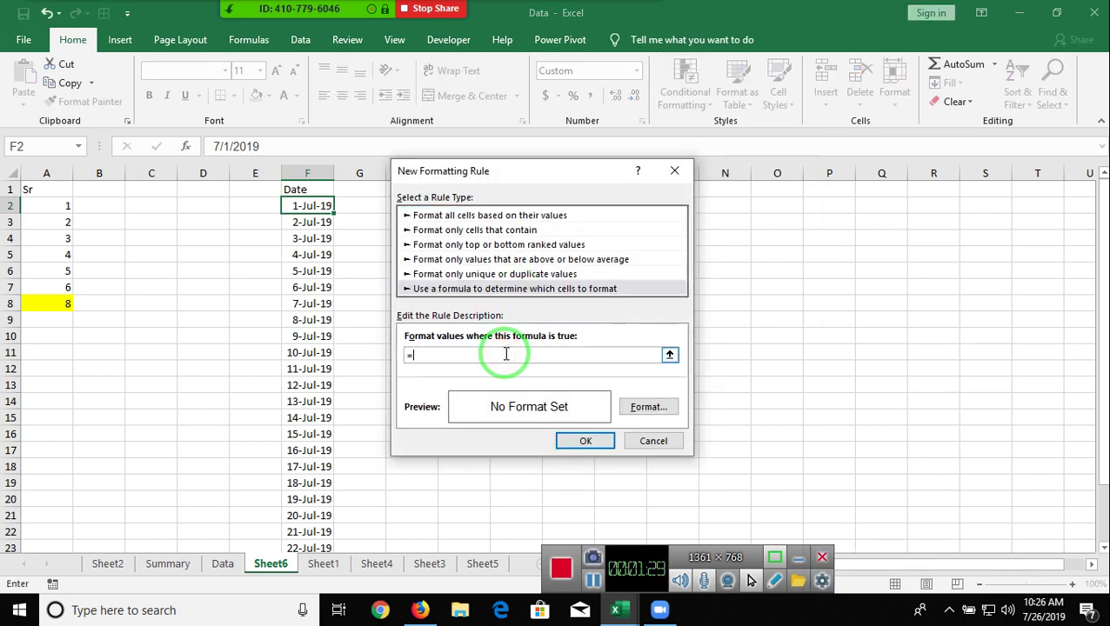
text(test)
key(BackSpace)
key(BackSpace)
text(xt)
text((f2,"ddd")="Fri")
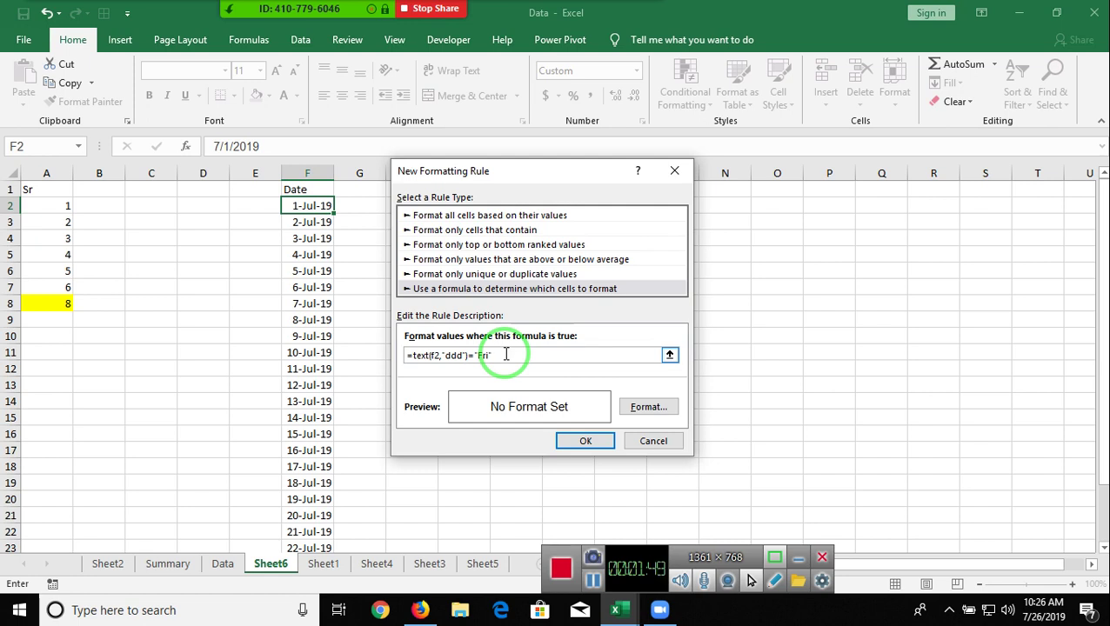
shift+click(413, 354)
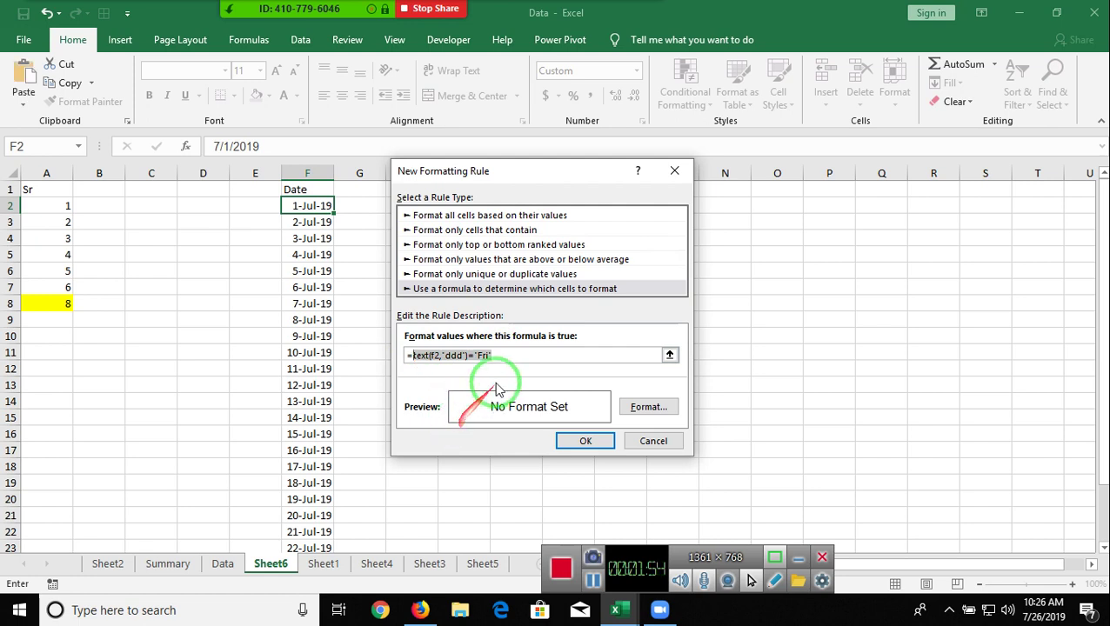
click(413, 356)
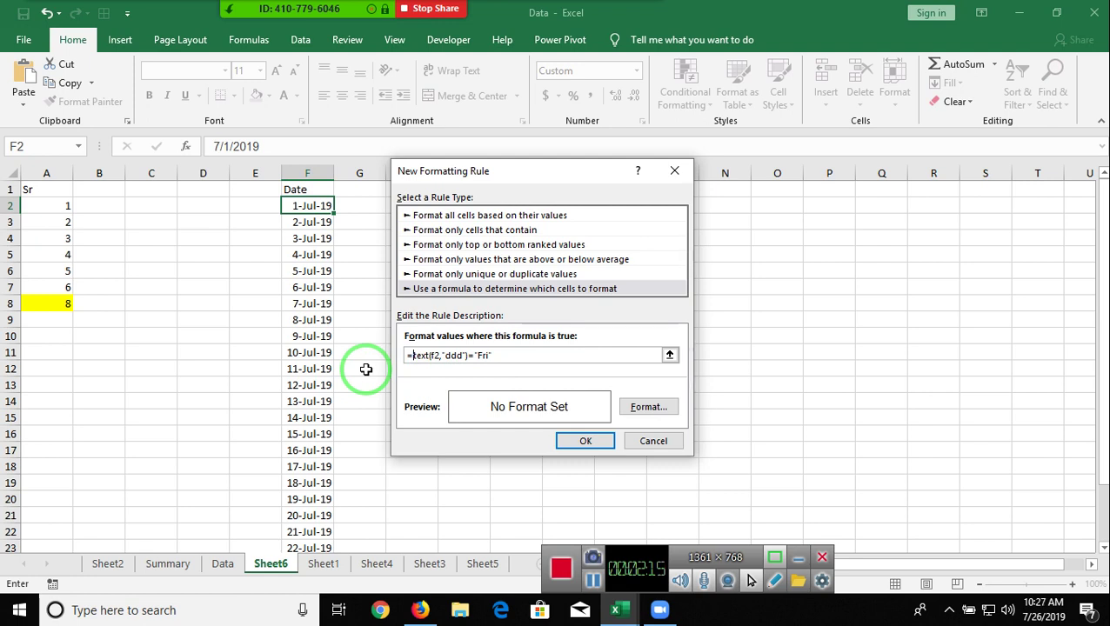
Step: Wrap the rule in OR with copies of the weekday test for "Fri", "Sat" and a third day
text(or)
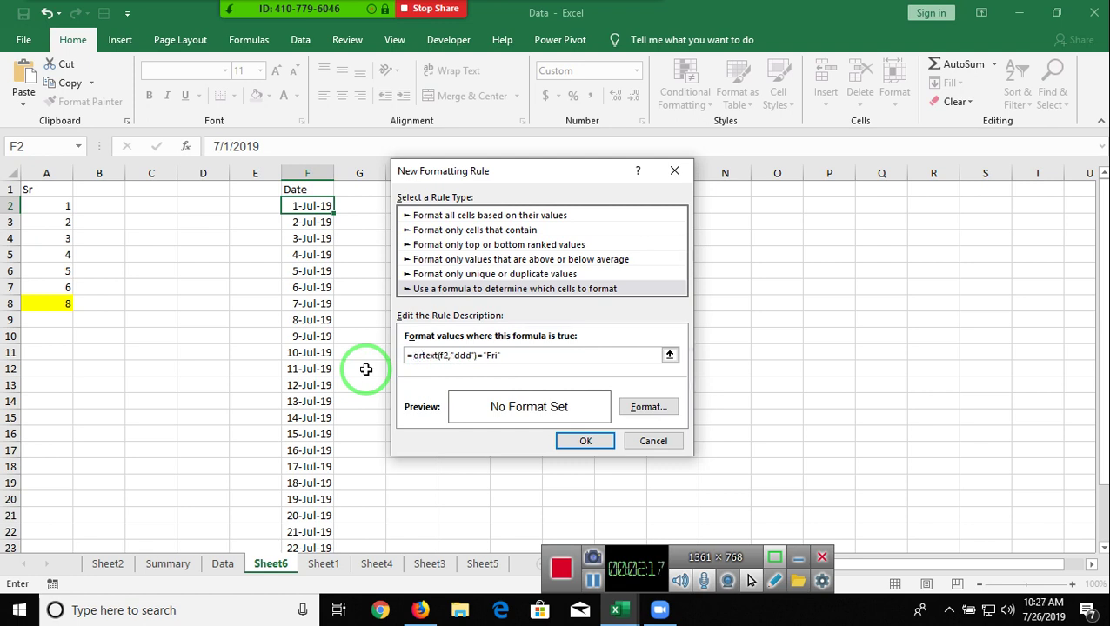
text(()
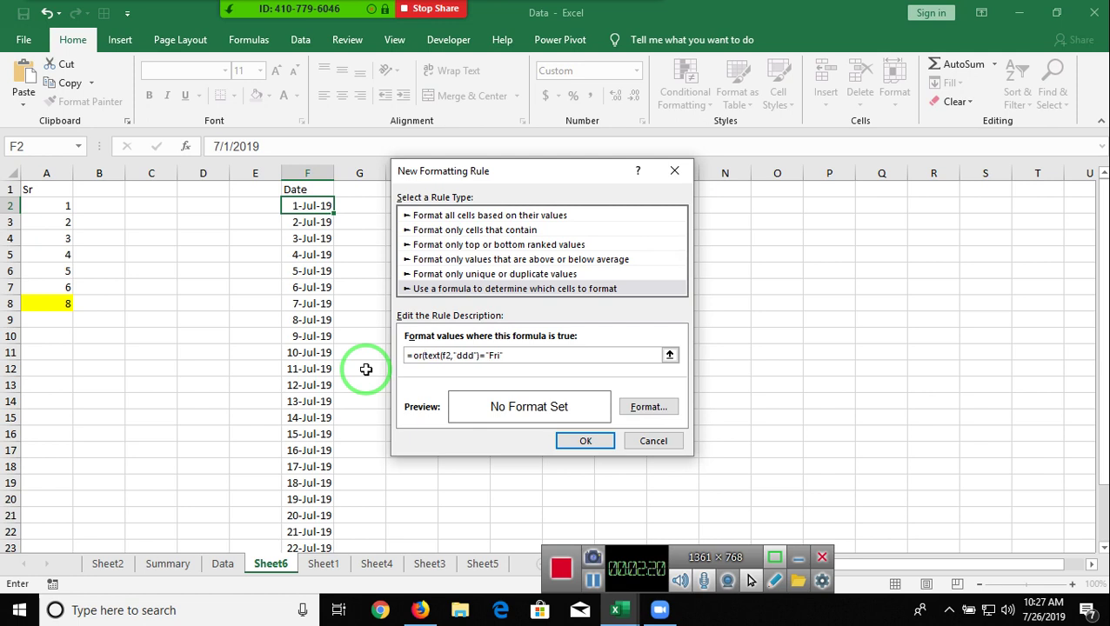
drag(405, 336, 516, 369)
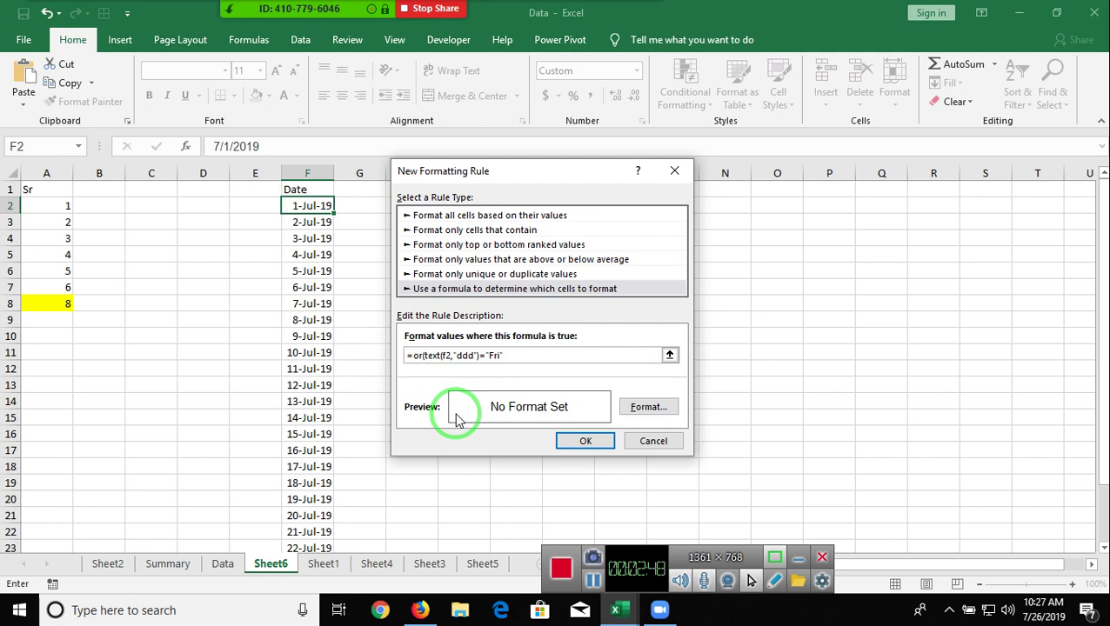
click(525, 357)
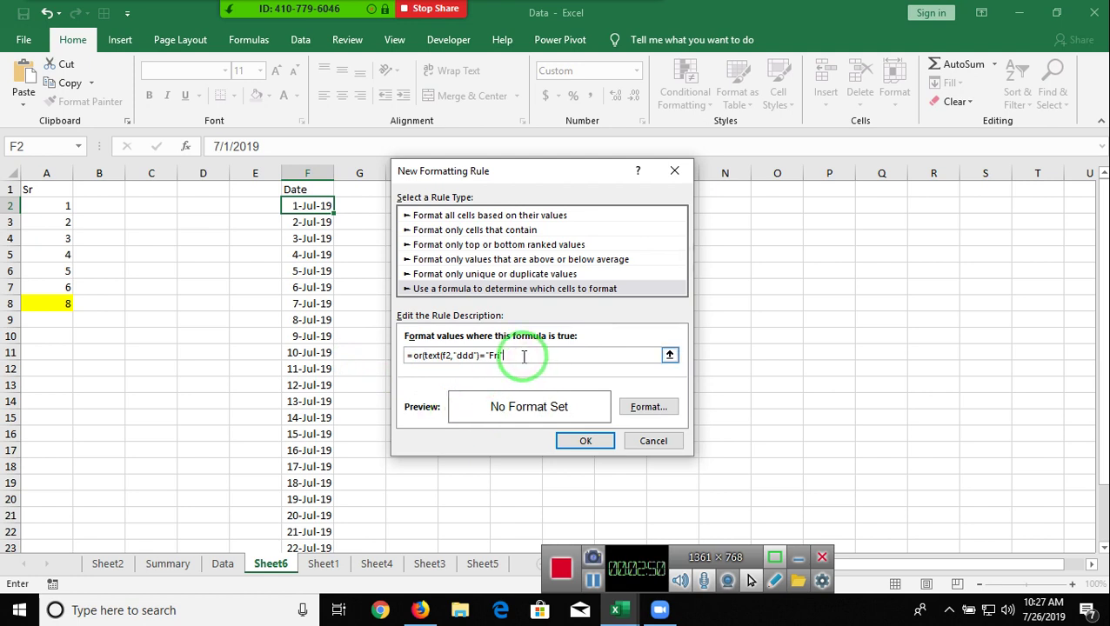
text(,text(f2,"ddd")="Fri")
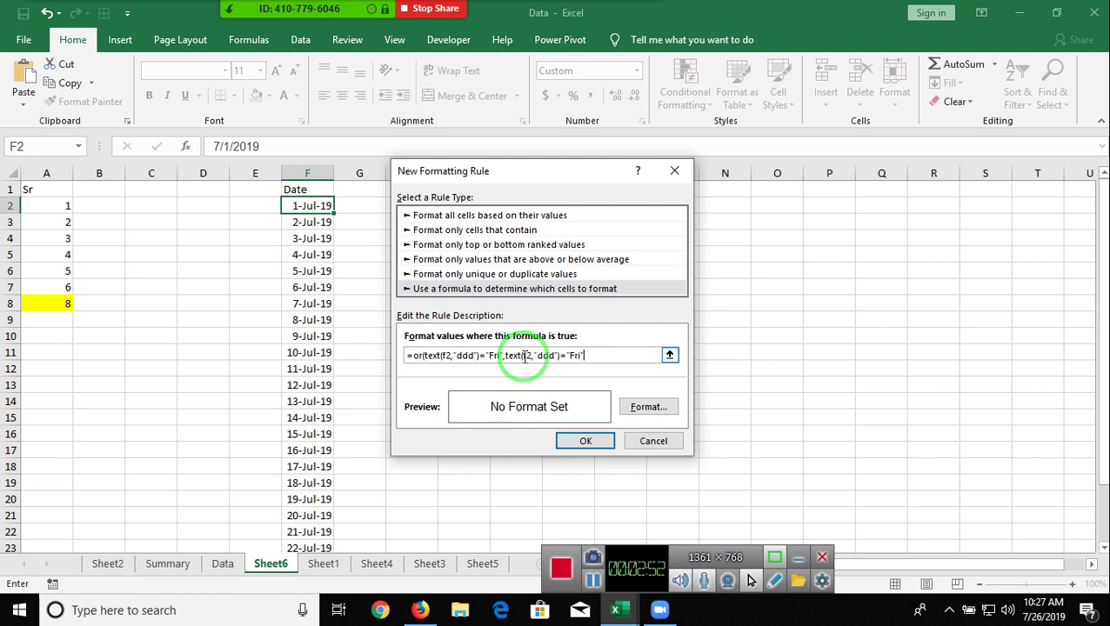
click(574, 355)
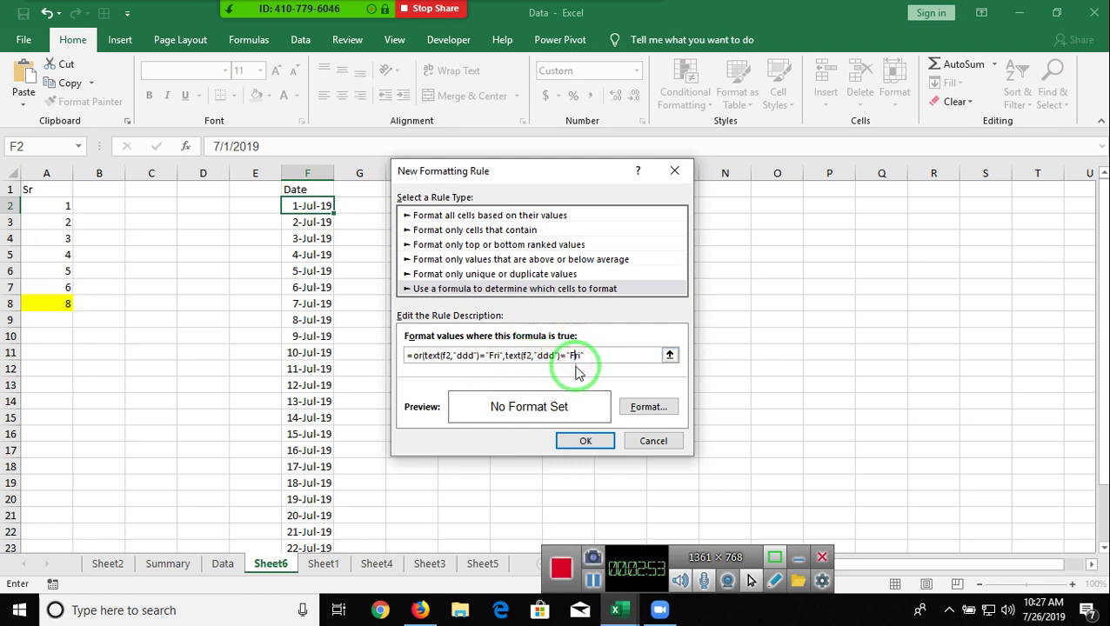
key(BackSpace)
key(BackSpace)
key(BackSpace)
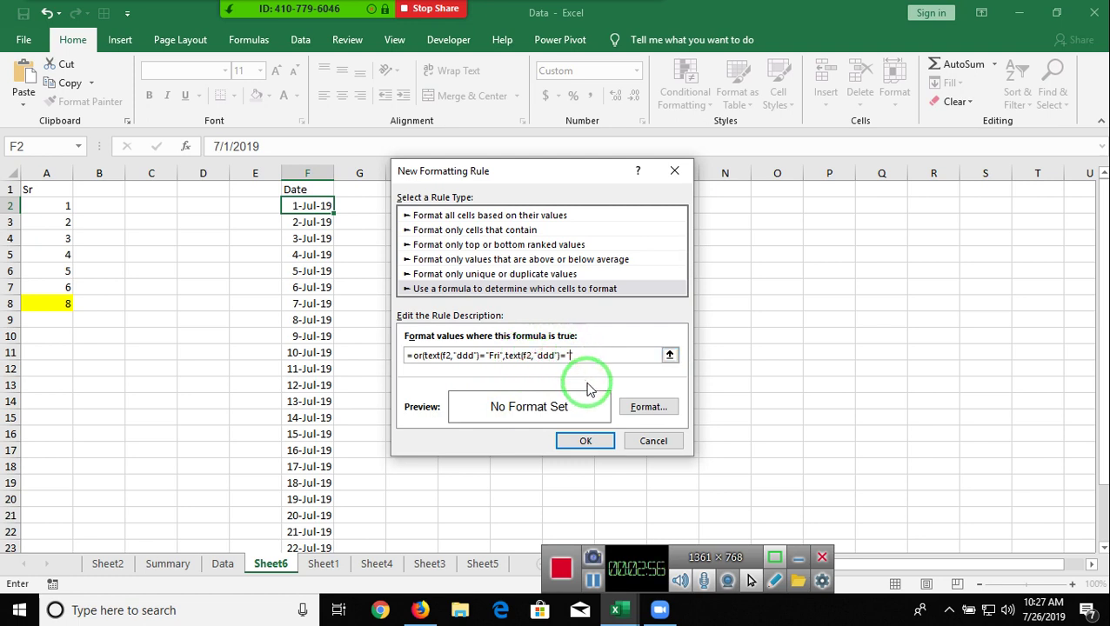
text(Sat)
click(603, 355)
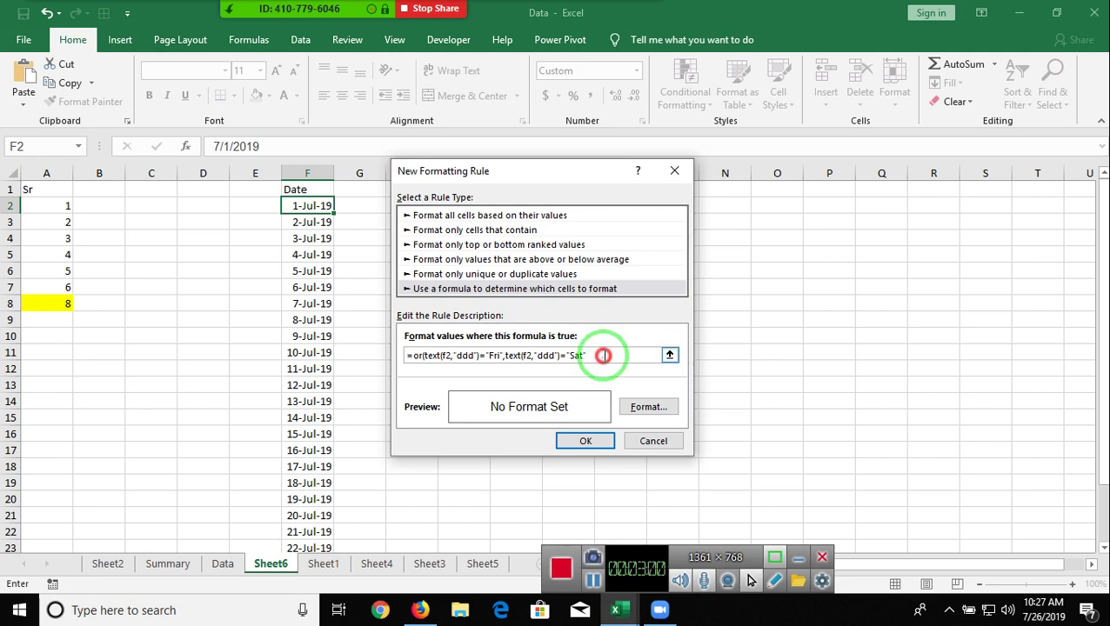
text(text(f2,"ddd")="Fri")
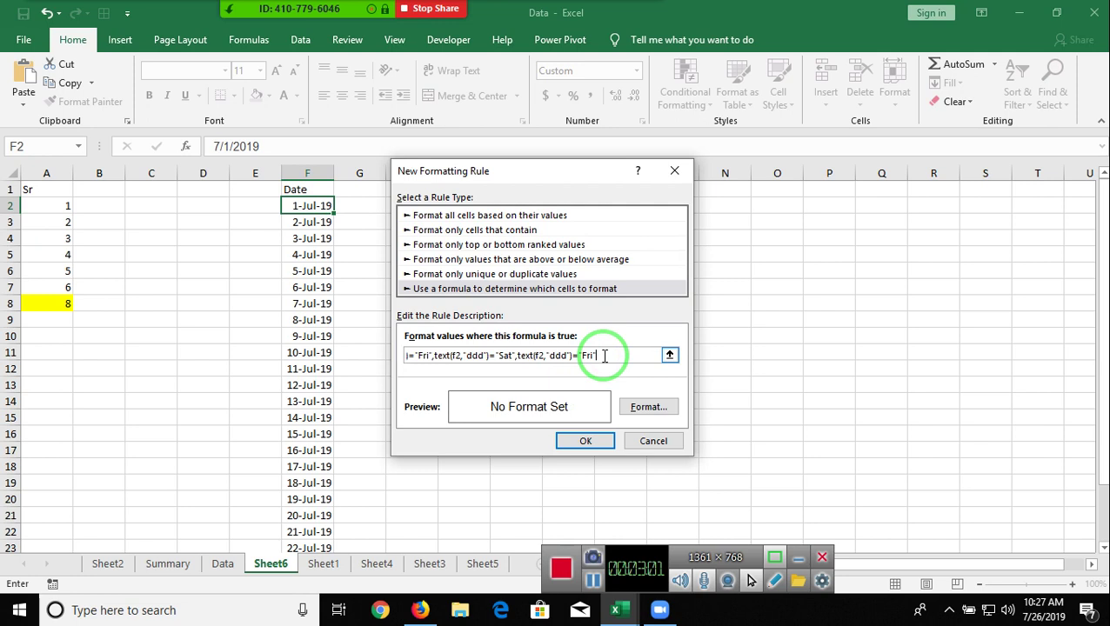
double_click(586, 355)
Step: Change the last day test to "Sun" and give the rule a yellow fill
text("Sun")
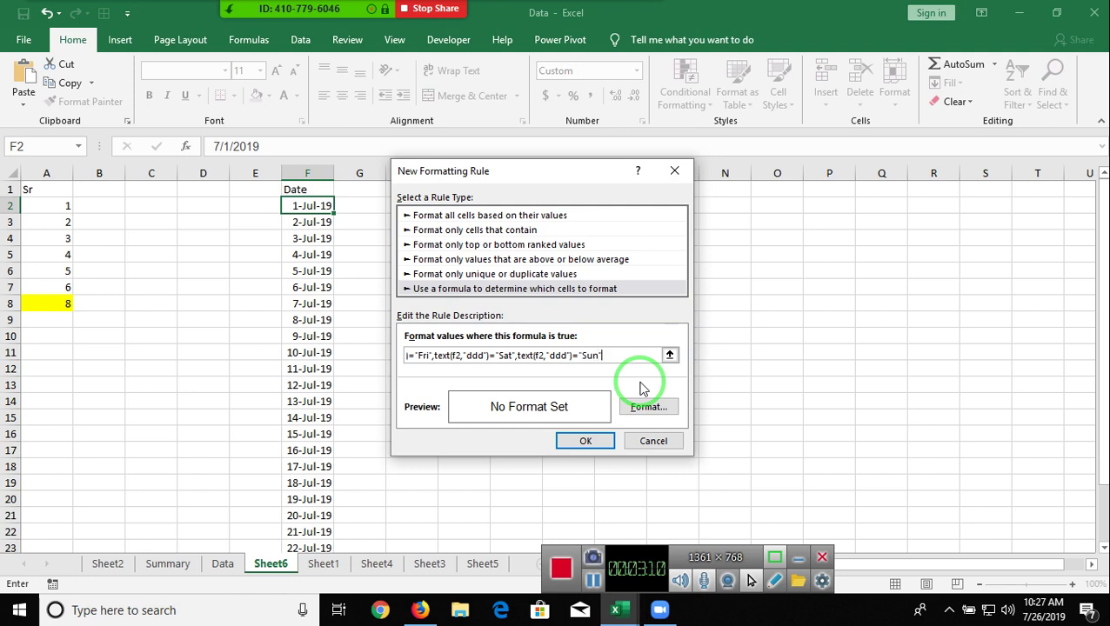
text())
click(650, 406)
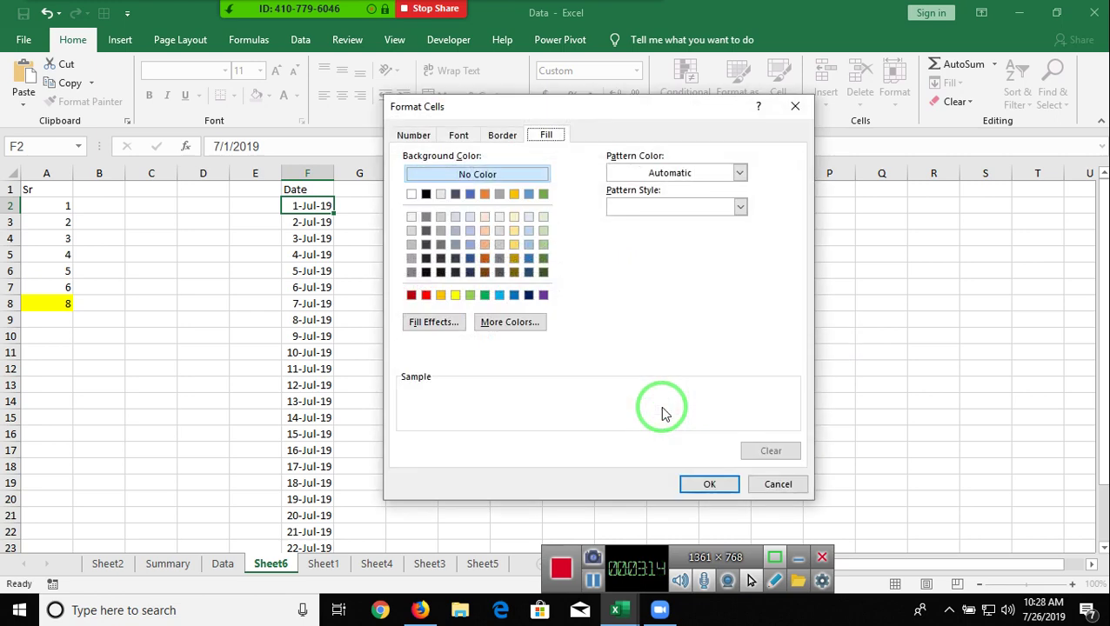
click(458, 296)
click(709, 483)
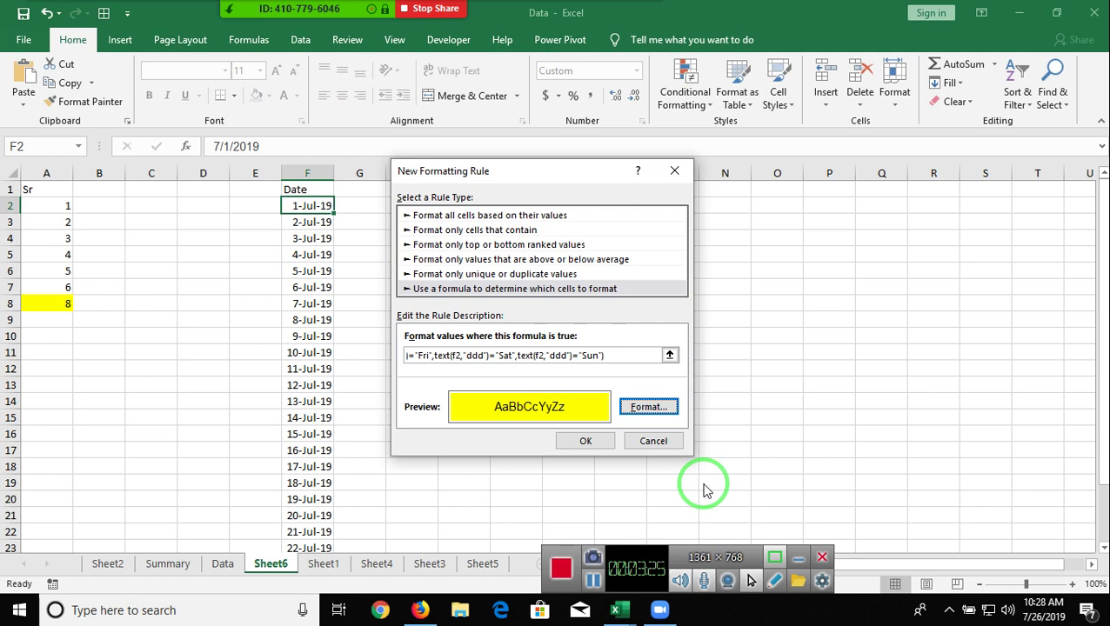
click(588, 442)
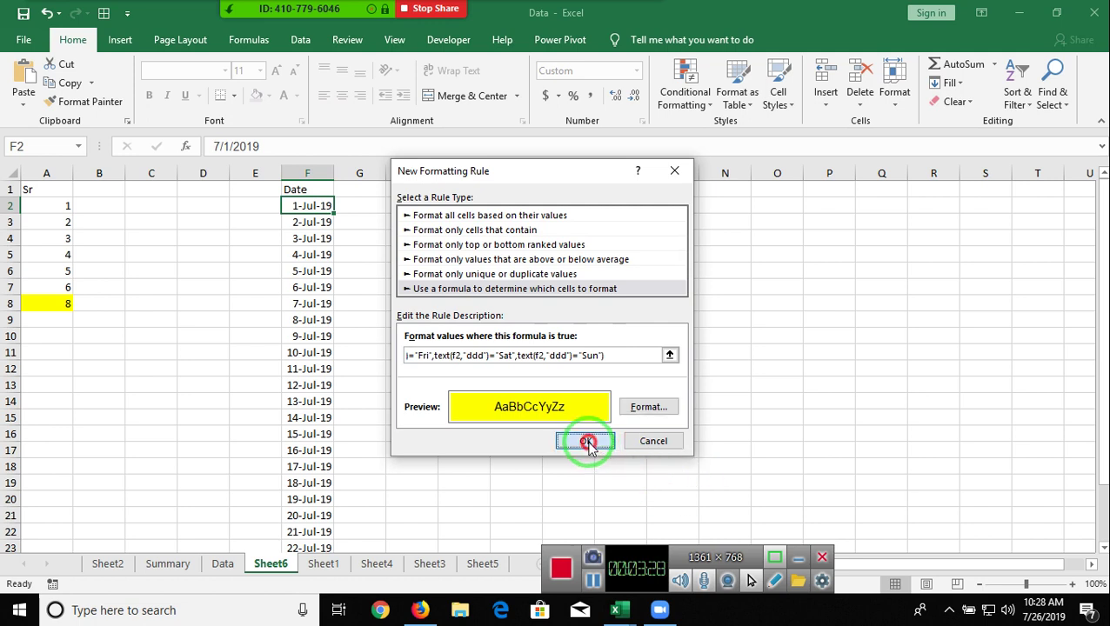
Step: Review the OR weekday formula and save the yellow-fill rule
drag(611, 354, 409, 355)
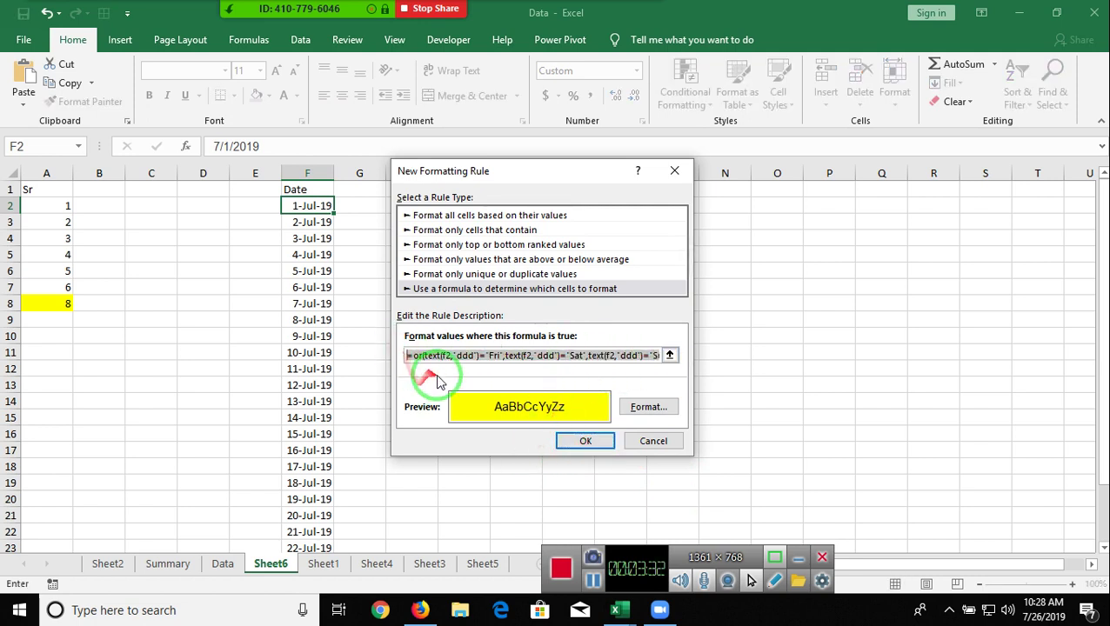
click(526, 365)
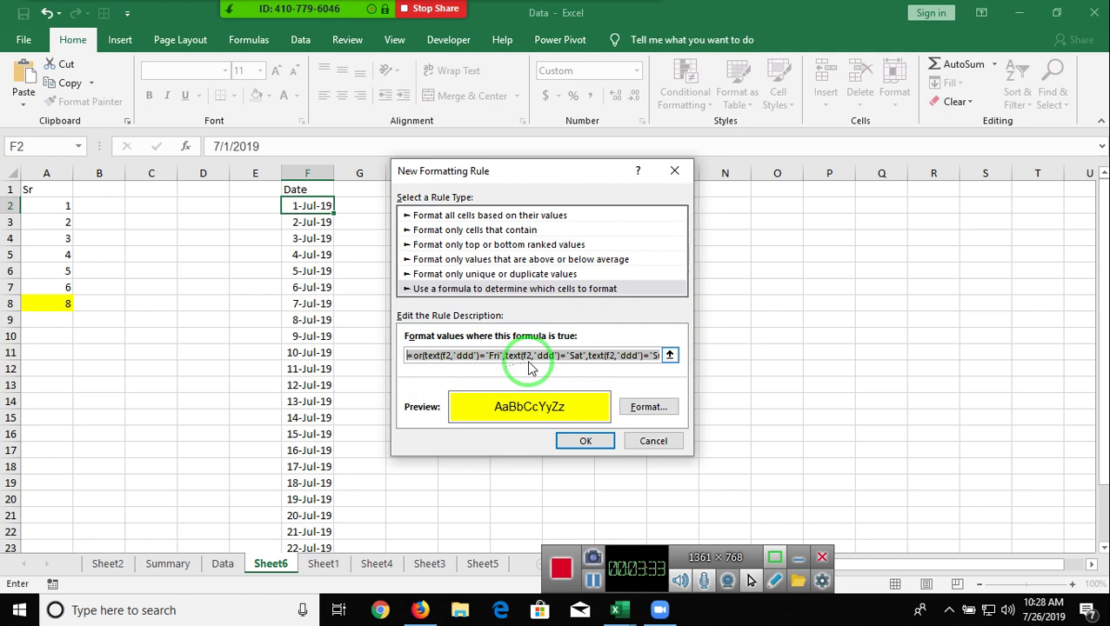
click(580, 356)
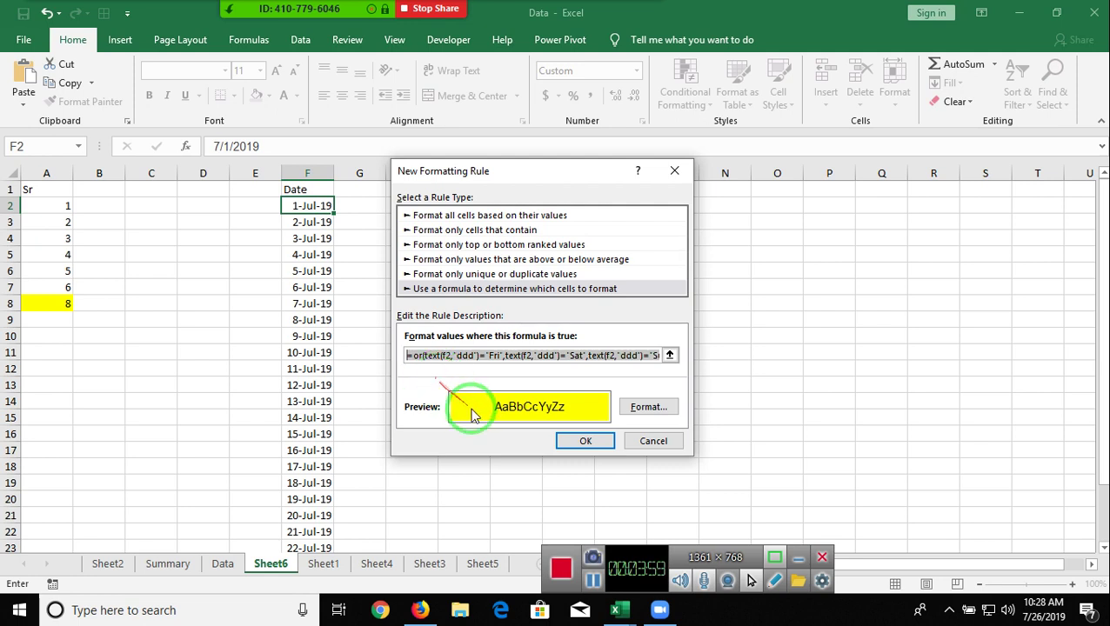
click(561, 447)
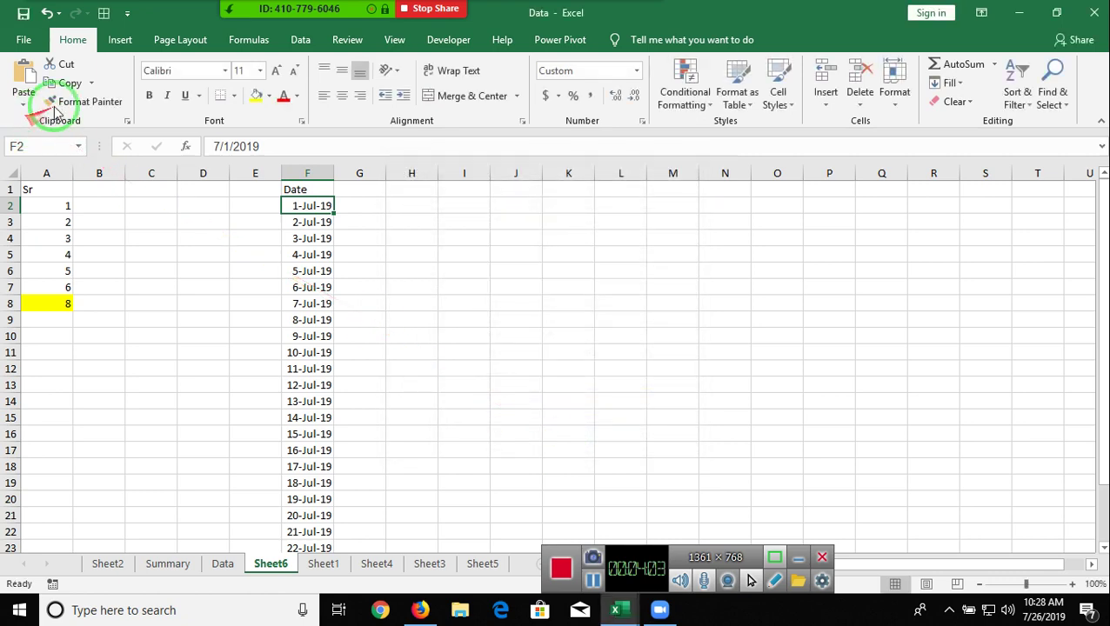
click(80, 103)
Step: Format-paint the F2 rule down to F19, then reselect F2
drag(311, 209, 315, 485)
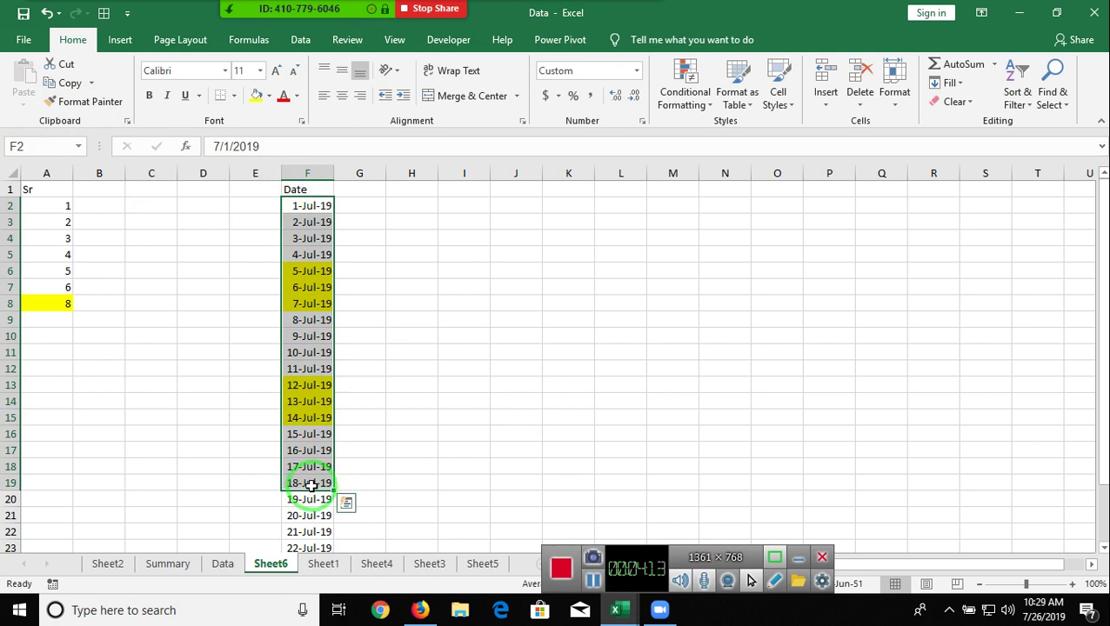
drag(309, 223, 304, 207)
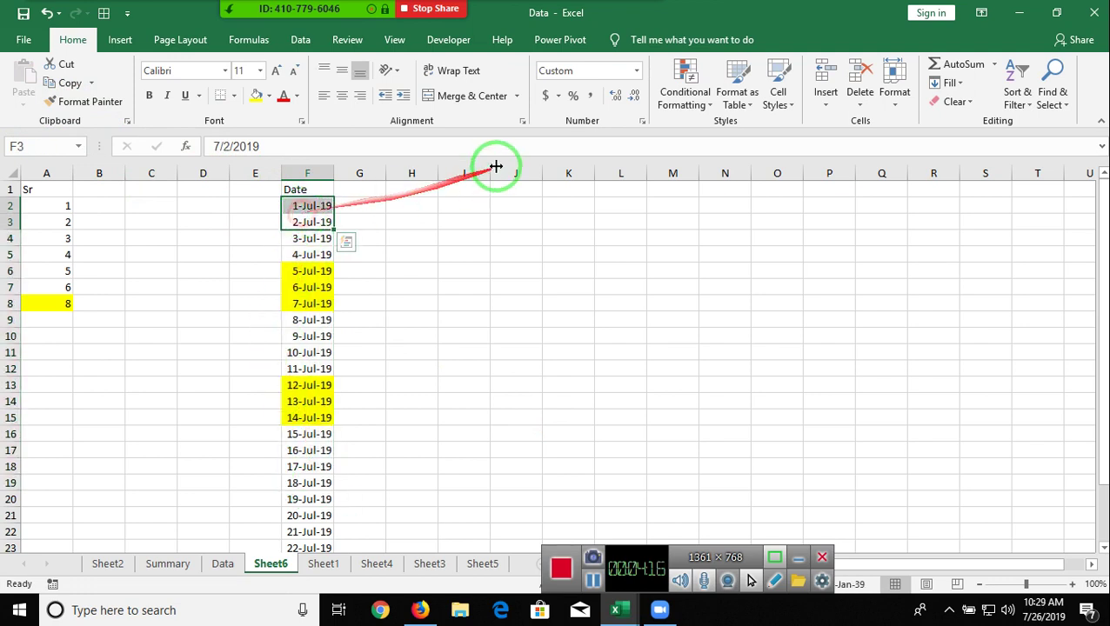
click(309, 207)
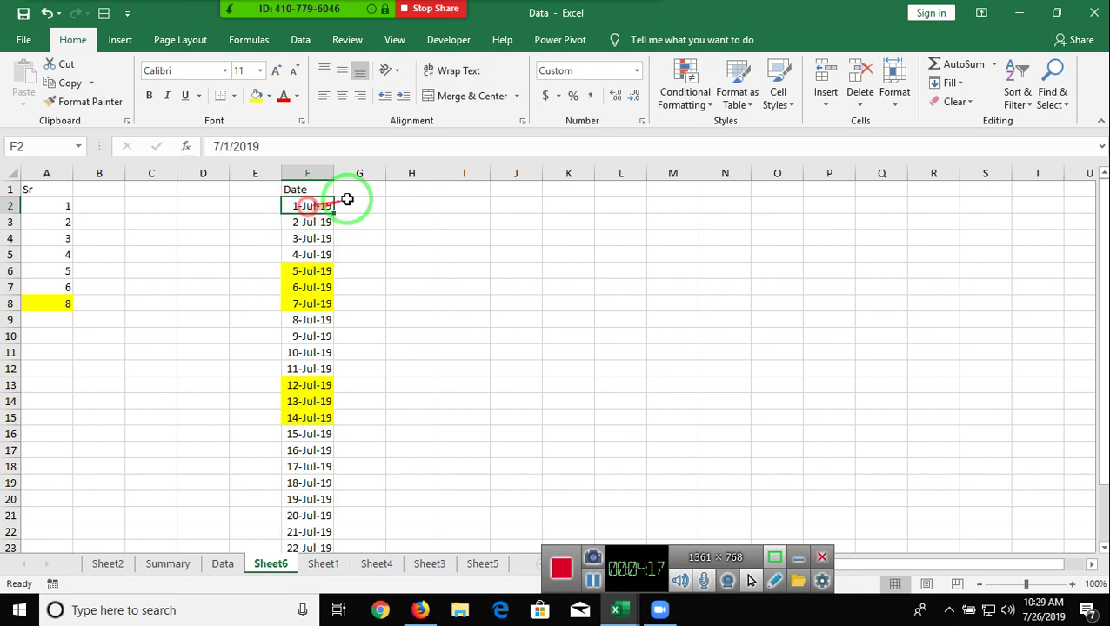
Step: Save a format-less formula rule =text(f2,"DDD")="Fri" for F2
click(670, 103)
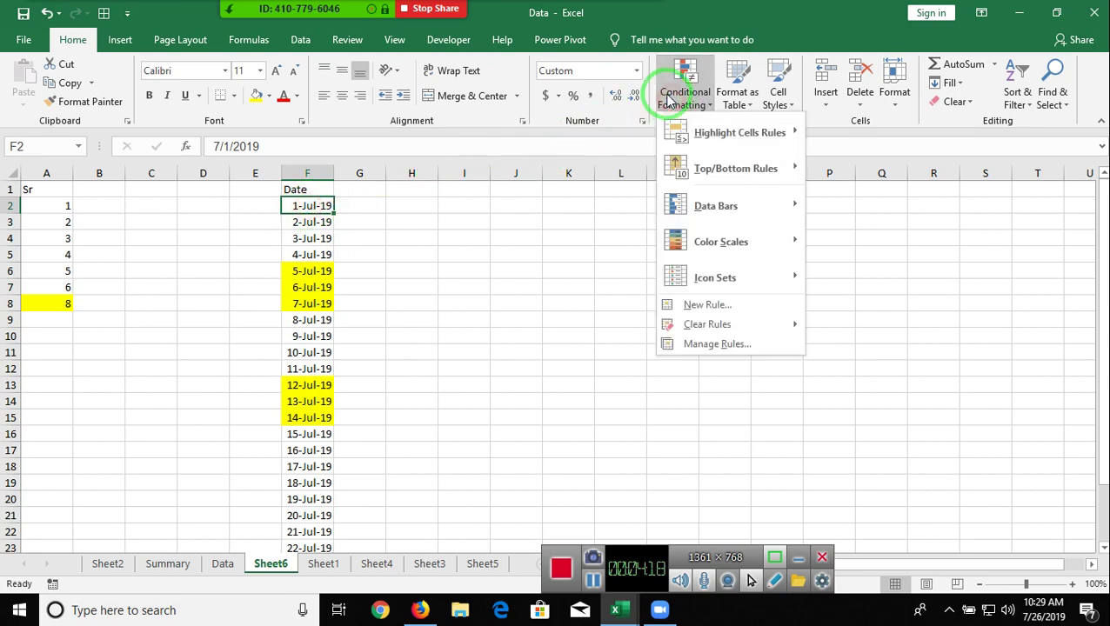
click(709, 304)
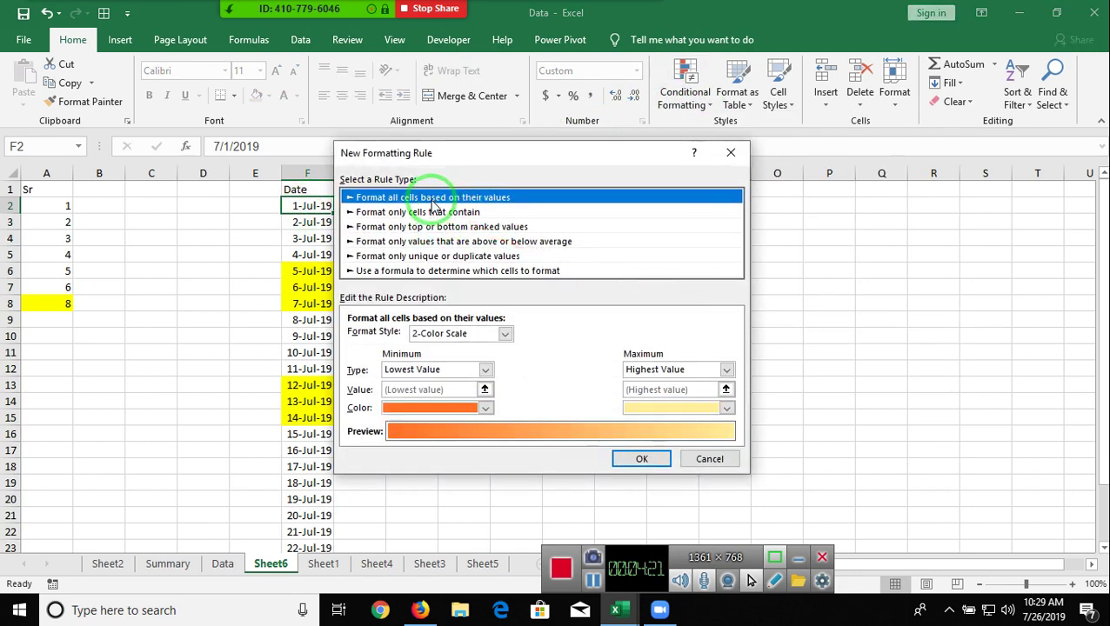
click(435, 271)
click(436, 339)
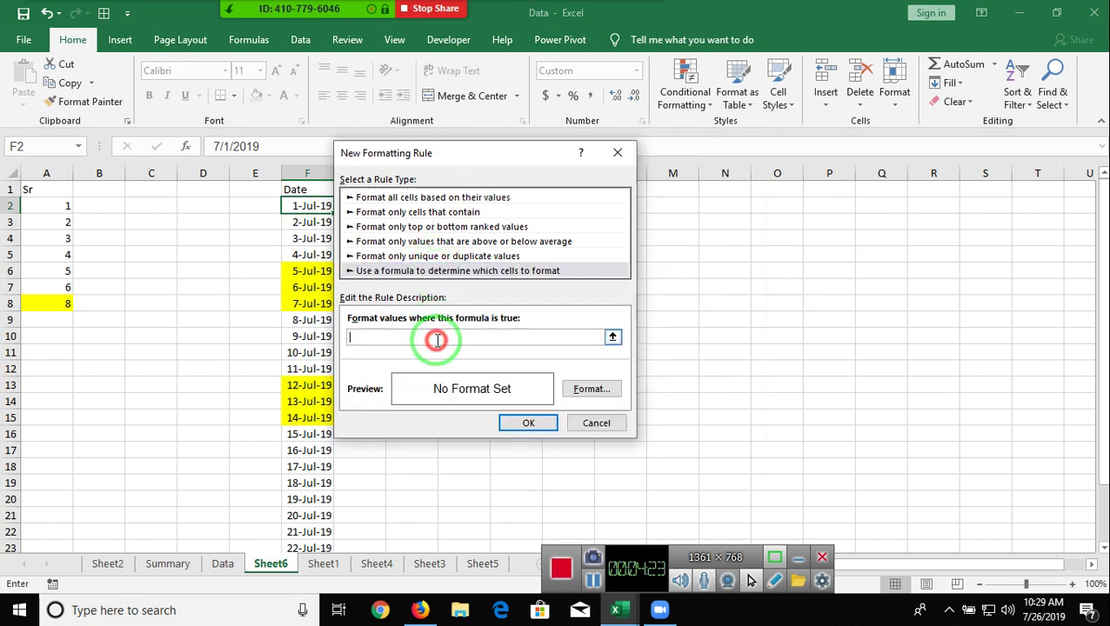
click(446, 341)
text(=)
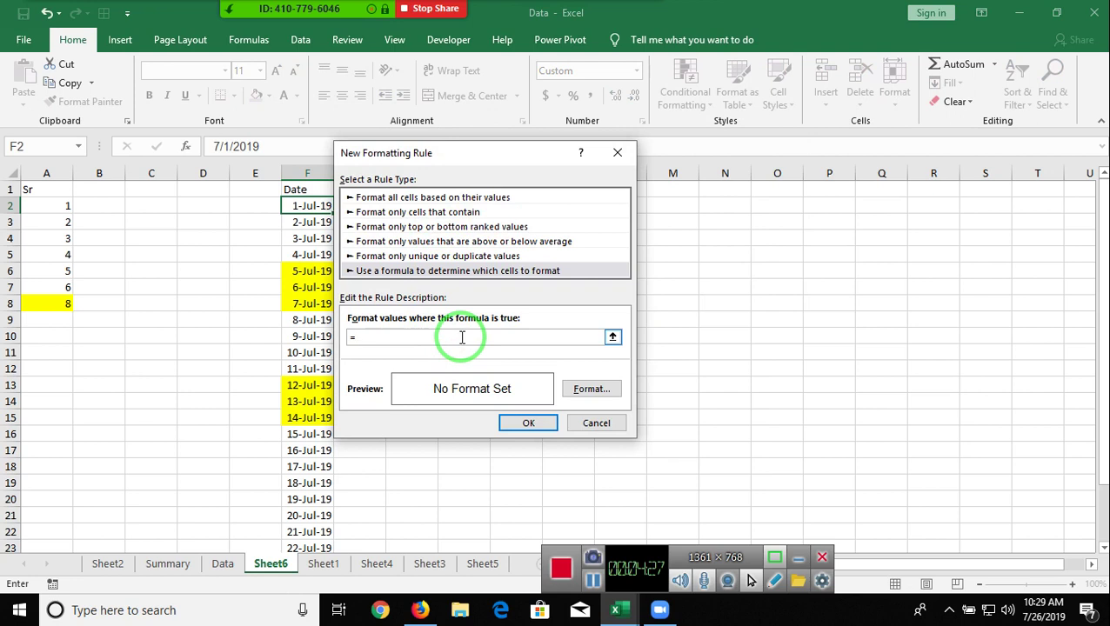
text(text(f2,"DDD")="Fri)
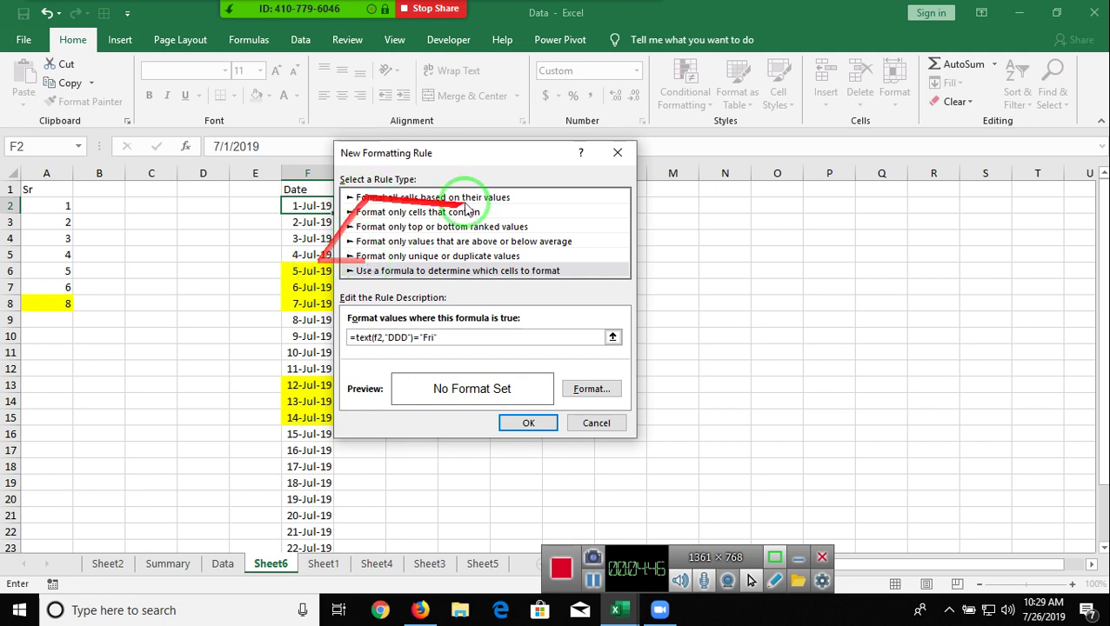
drag(491, 338, 299, 336)
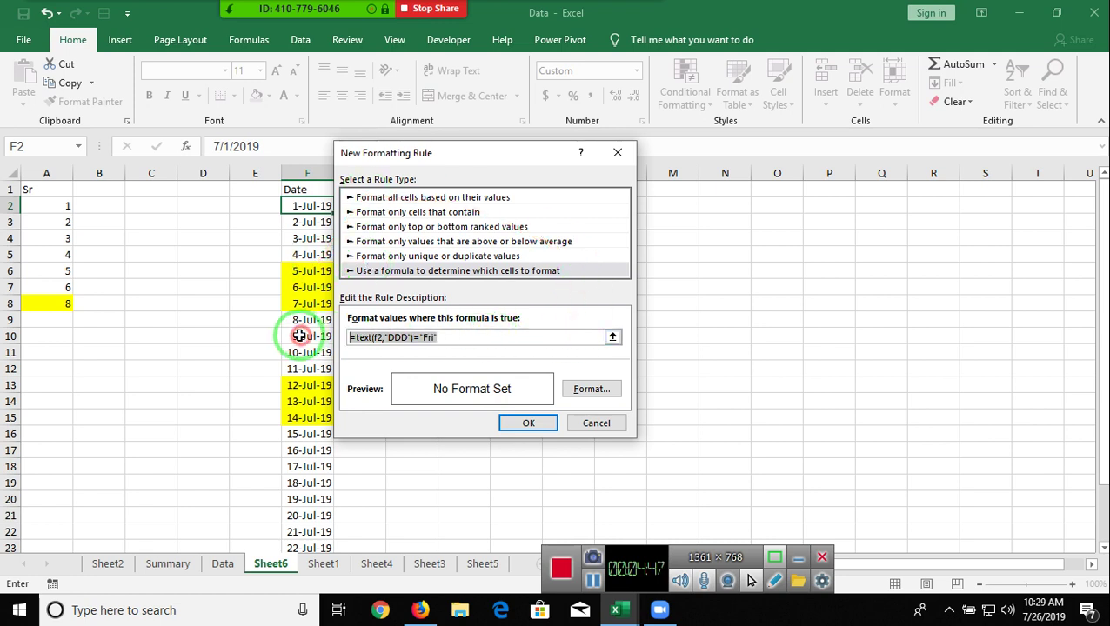
click(522, 423)
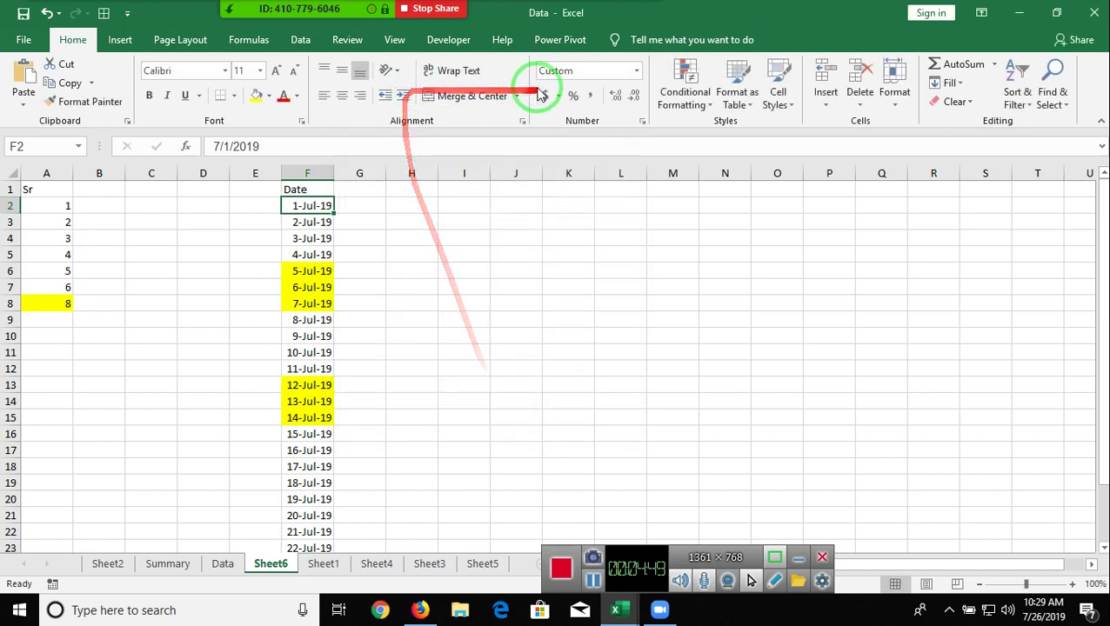
Step: Save another format-less rule =text(f2,"DDD")="Sat" on F2
click(678, 91)
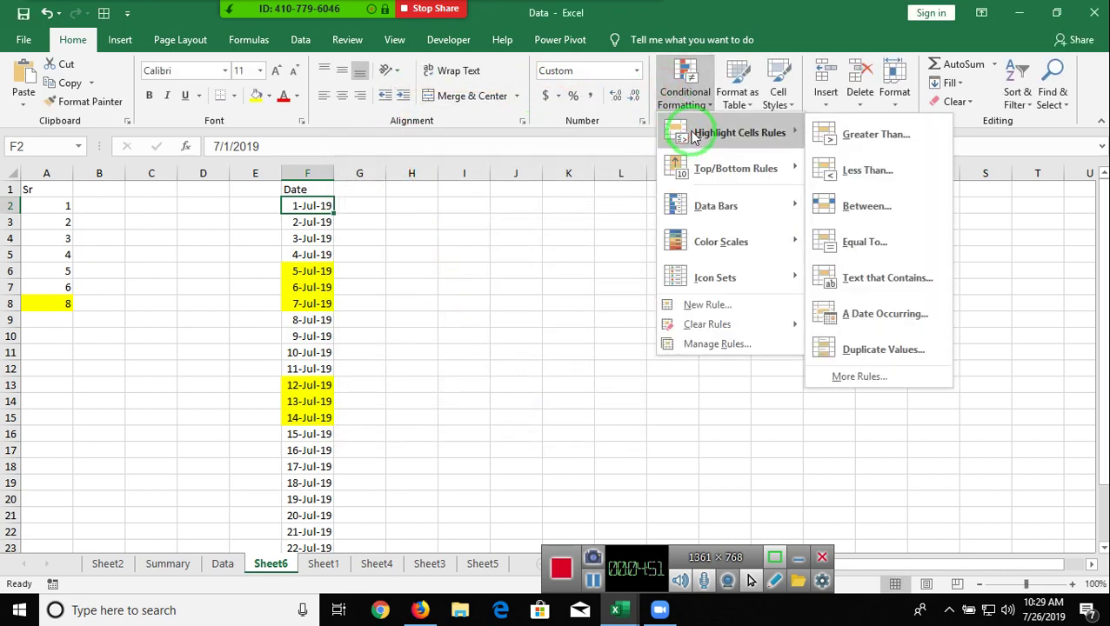
click(708, 305)
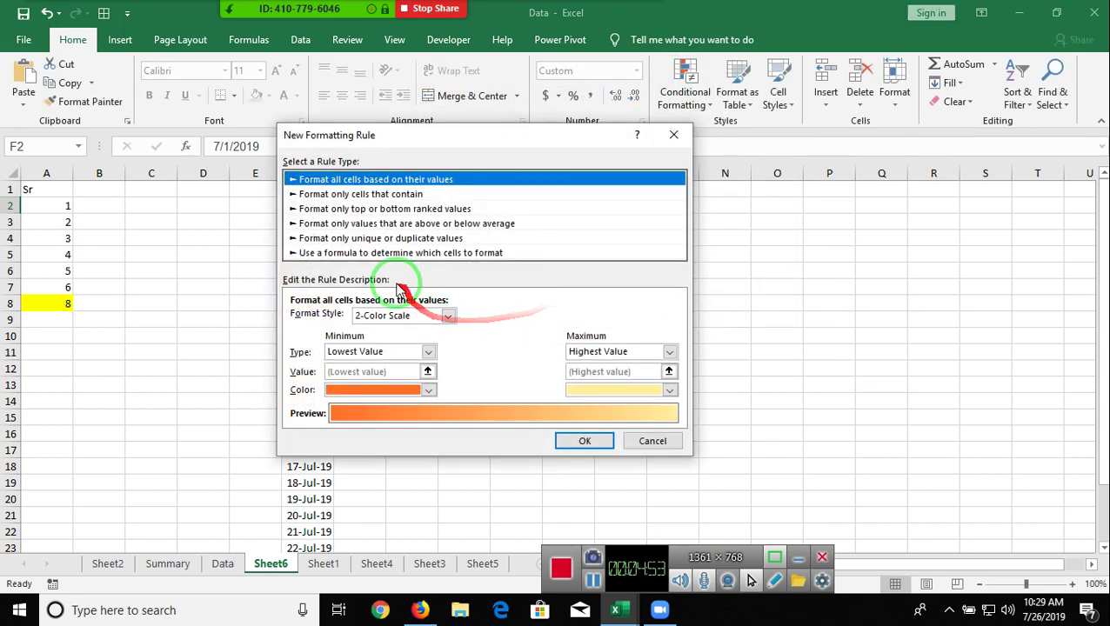
click(384, 252)
click(390, 318)
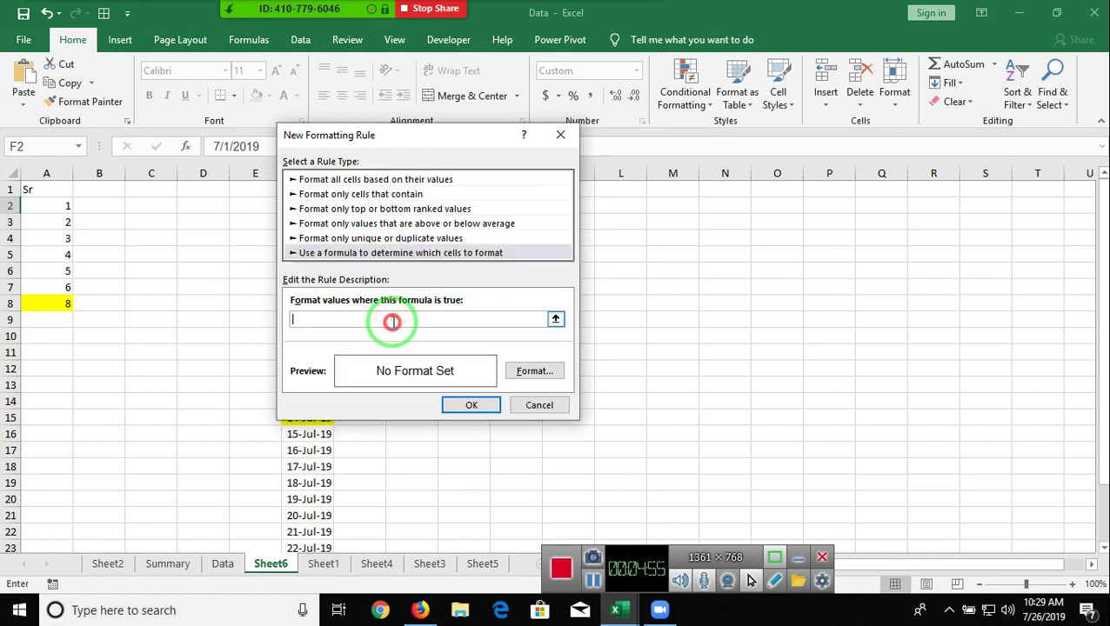
text(=text(f2,"DDD")="Fri")
click(371, 320)
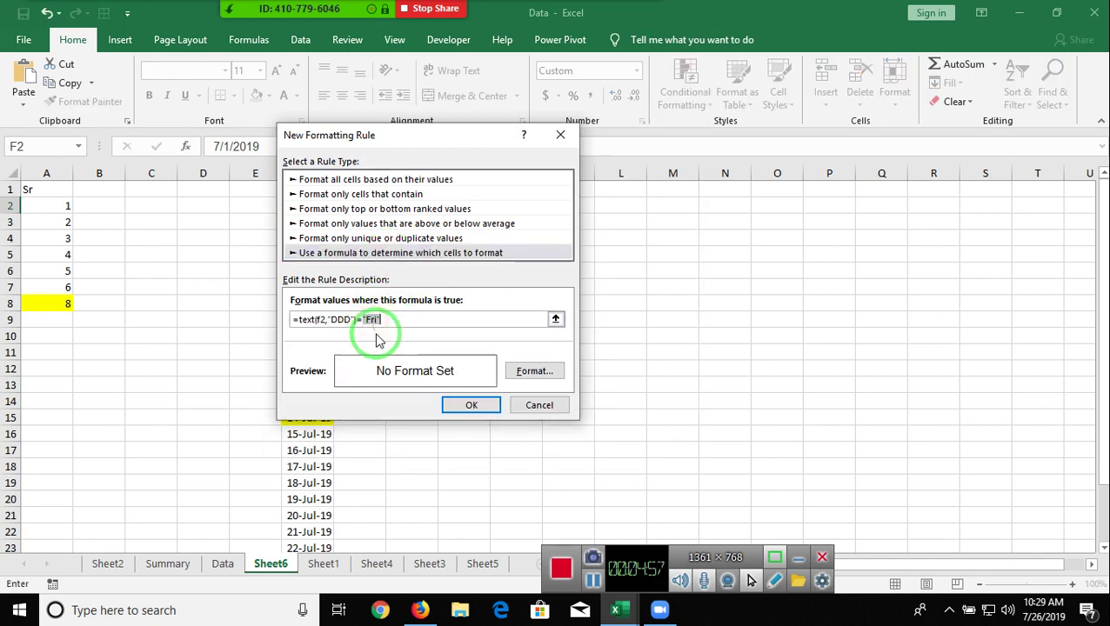
text(")=")
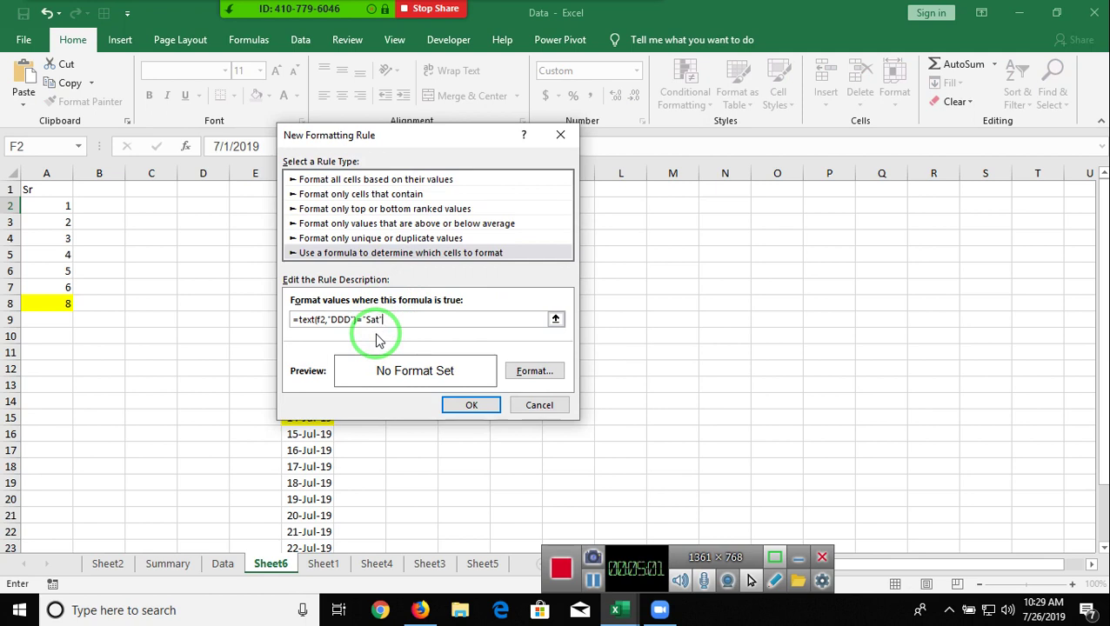
click(483, 407)
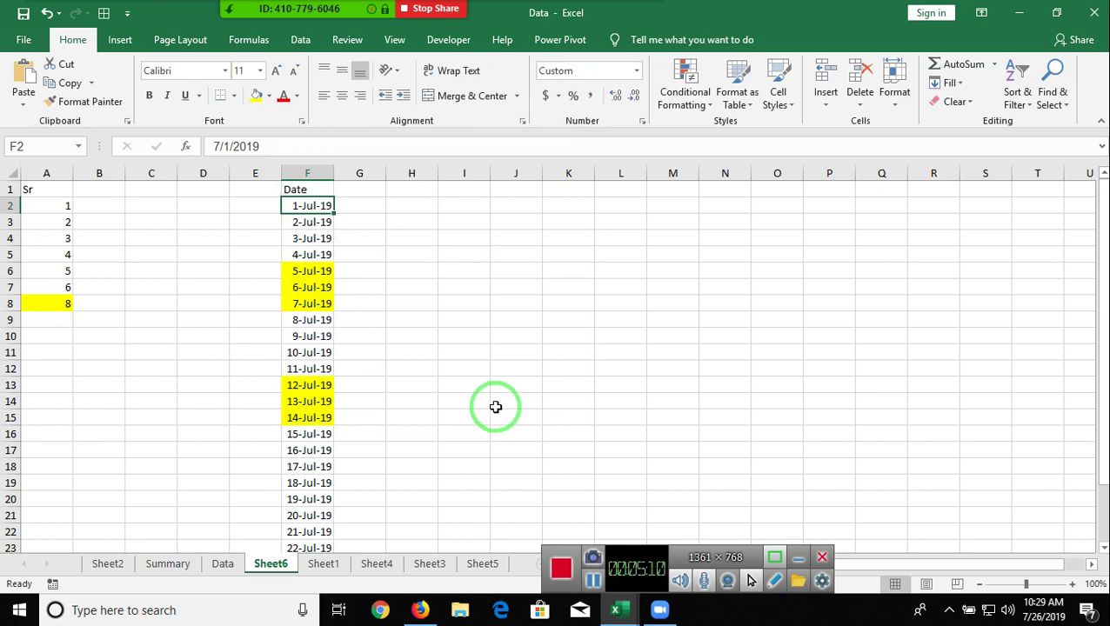
key(super+d)
right_click(462, 86)
click(508, 132)
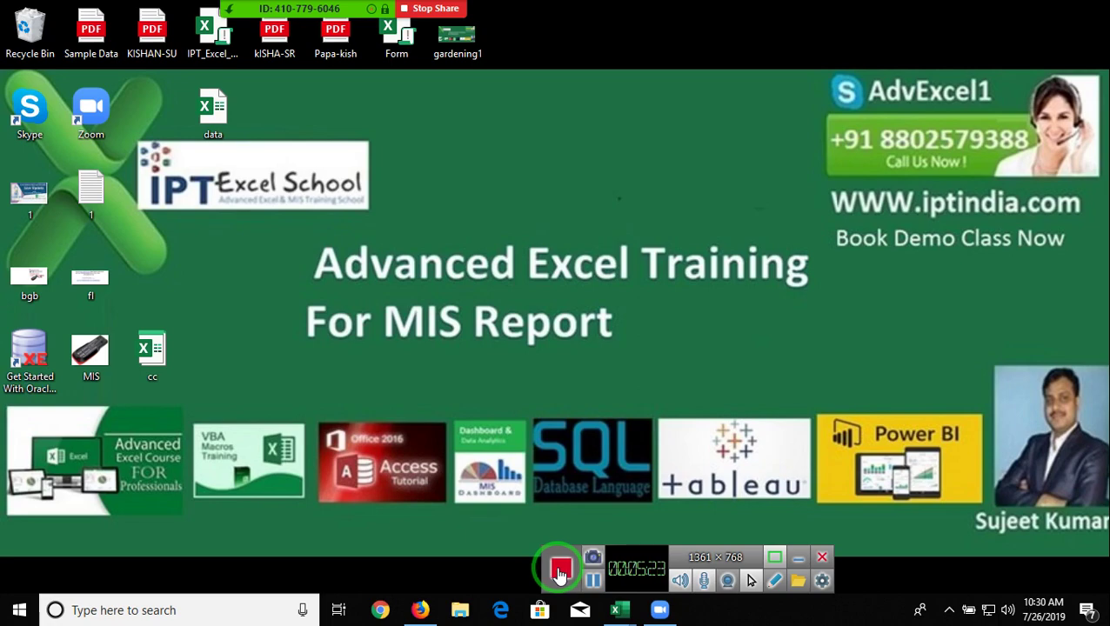
click(560, 570)
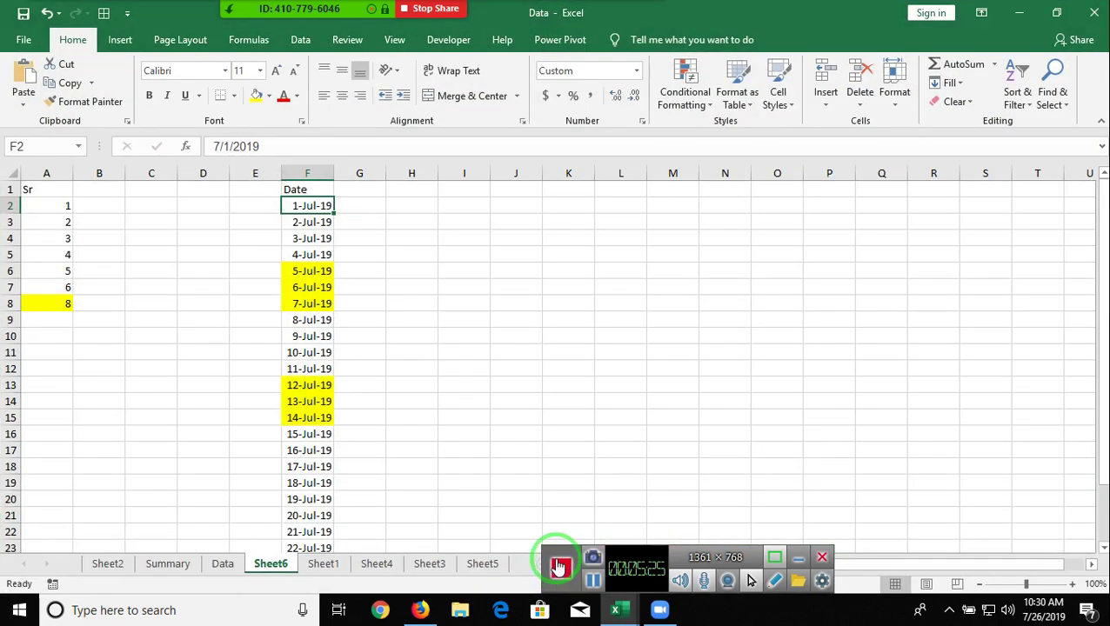
Step: In the Conditional Formatting Rules Manager, change the Sat rule's fill to light blue and apply it
click(687, 92)
click(703, 347)
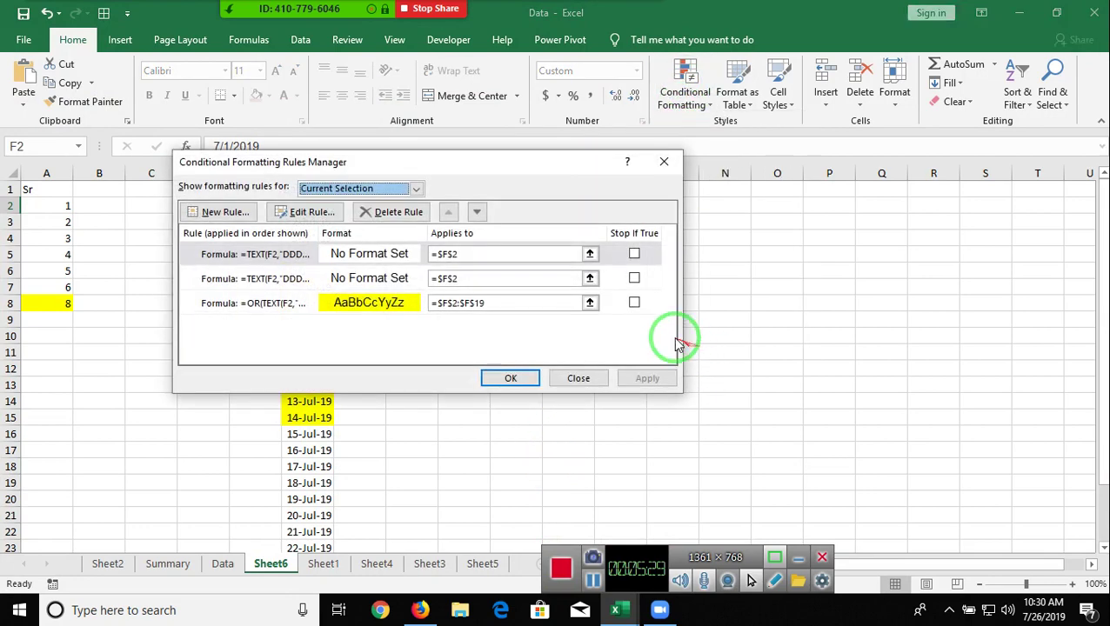
drag(467, 164, 773, 195)
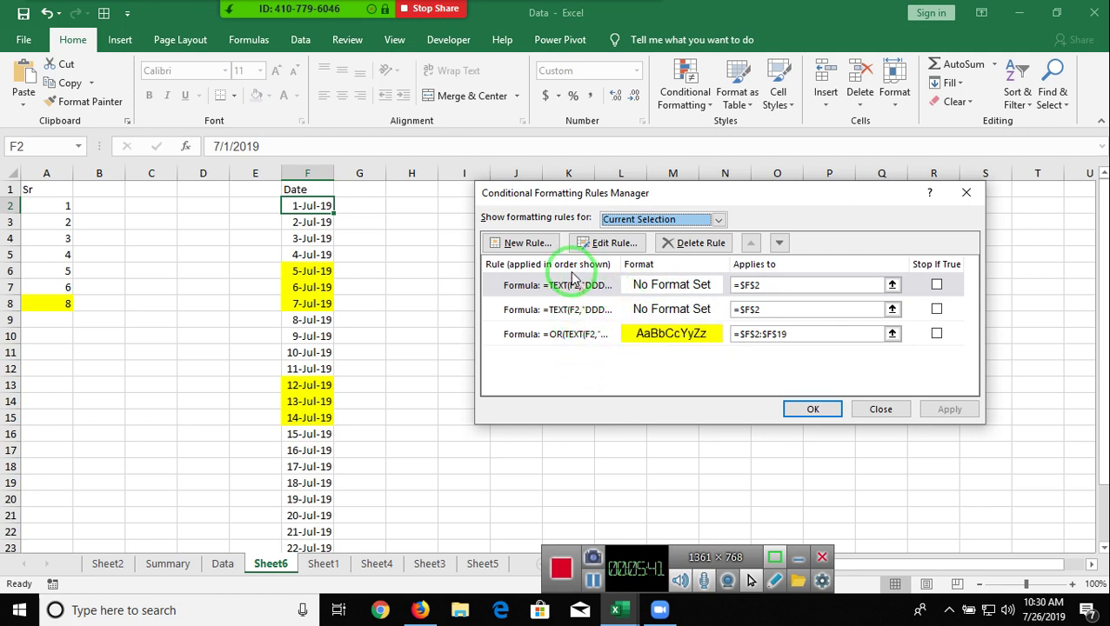
click(608, 288)
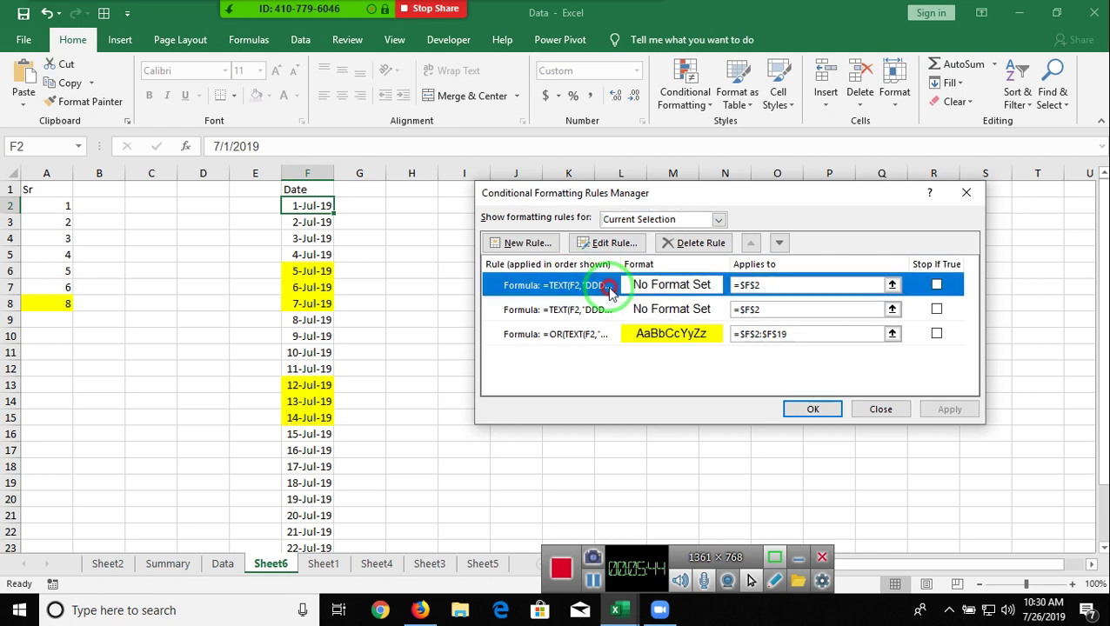
double_click(693, 290)
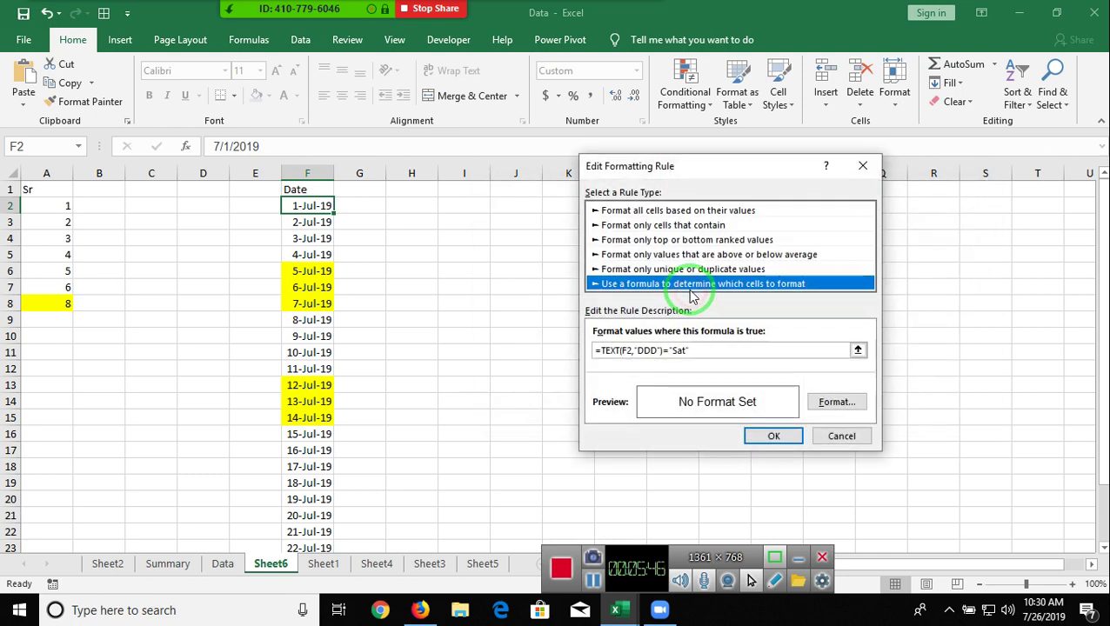
click(826, 403)
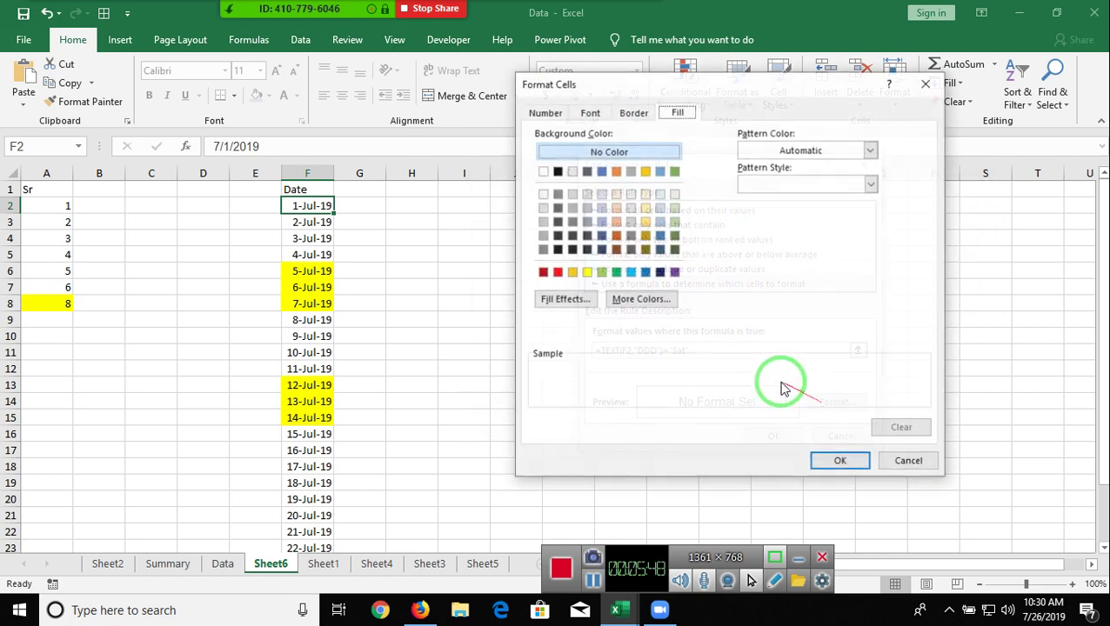
click(630, 272)
click(842, 461)
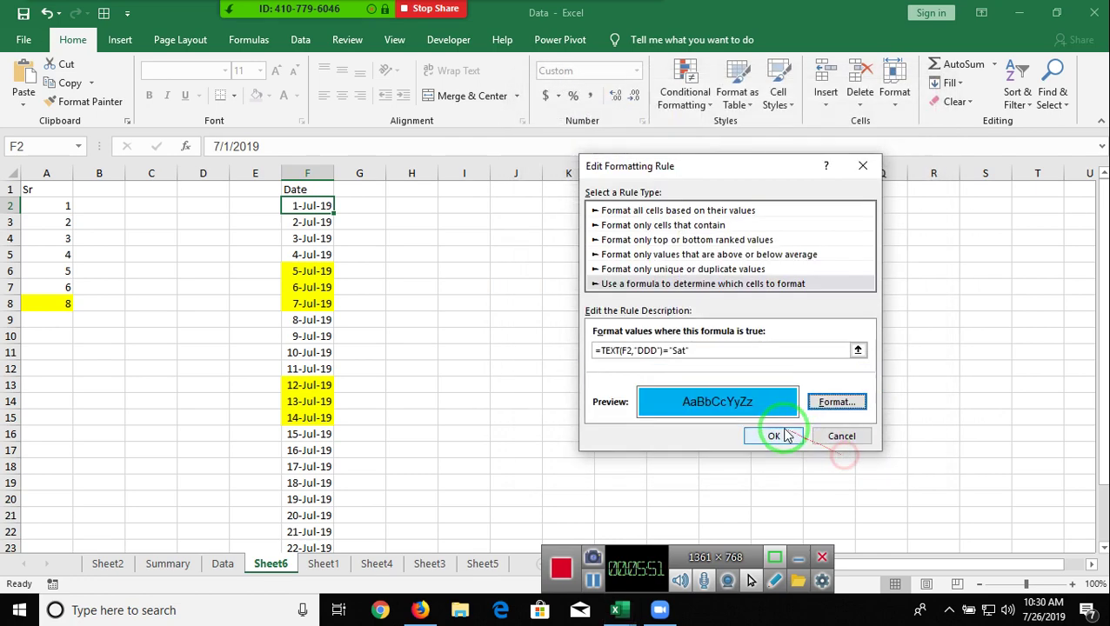
click(777, 433)
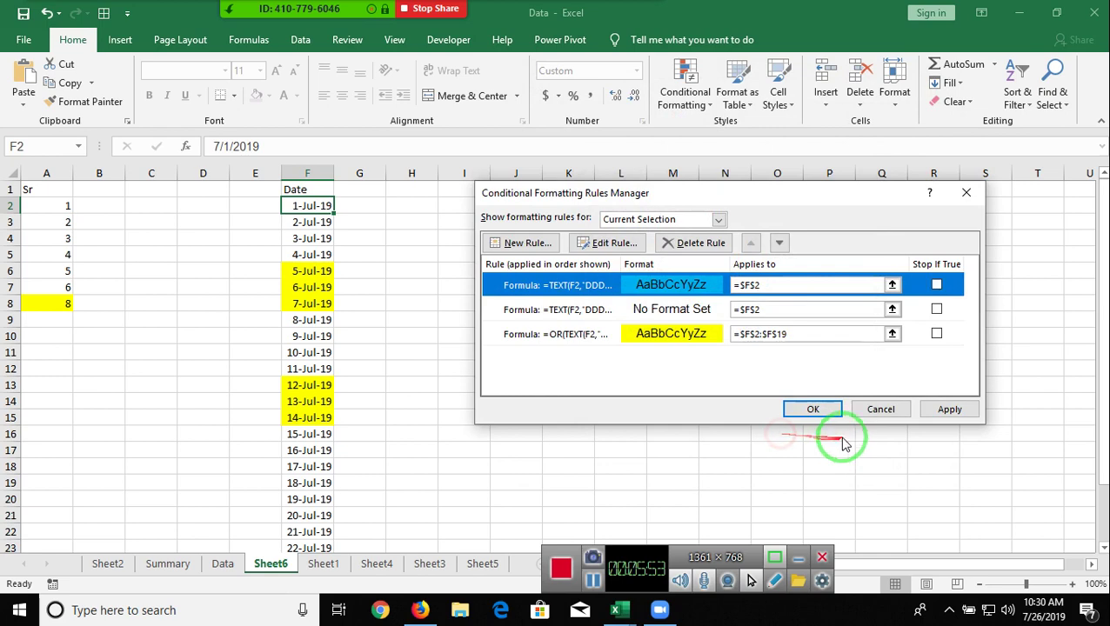
click(950, 410)
click(807, 410)
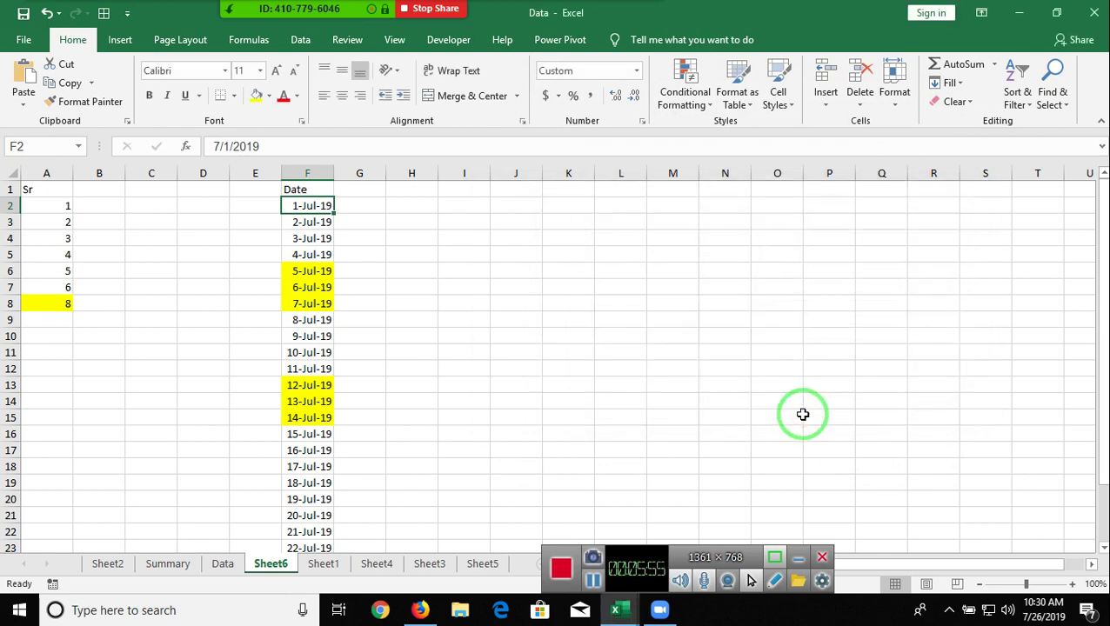